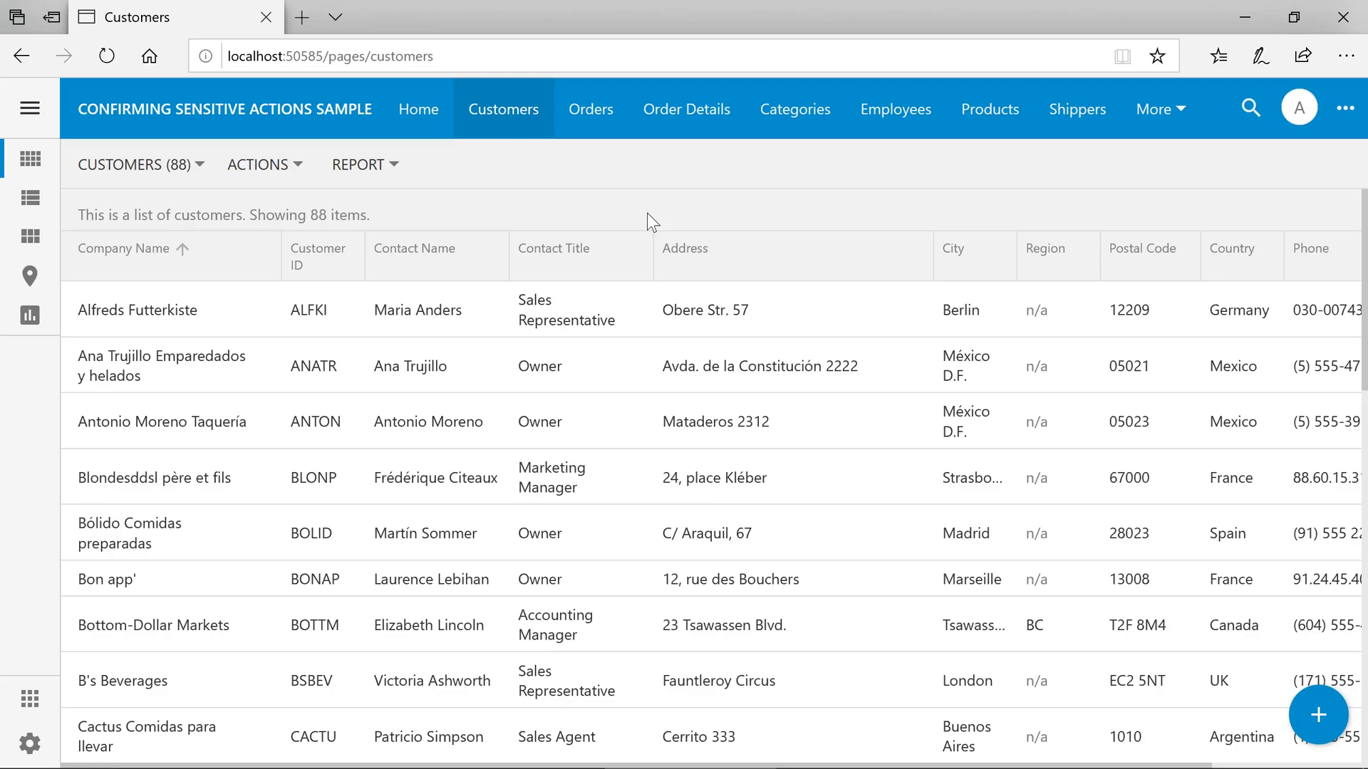
- In the web app, open the Alfreds Futterkiste customer, request deletion, then cancel the confirmation
click(663, 303)
click(965, 676)
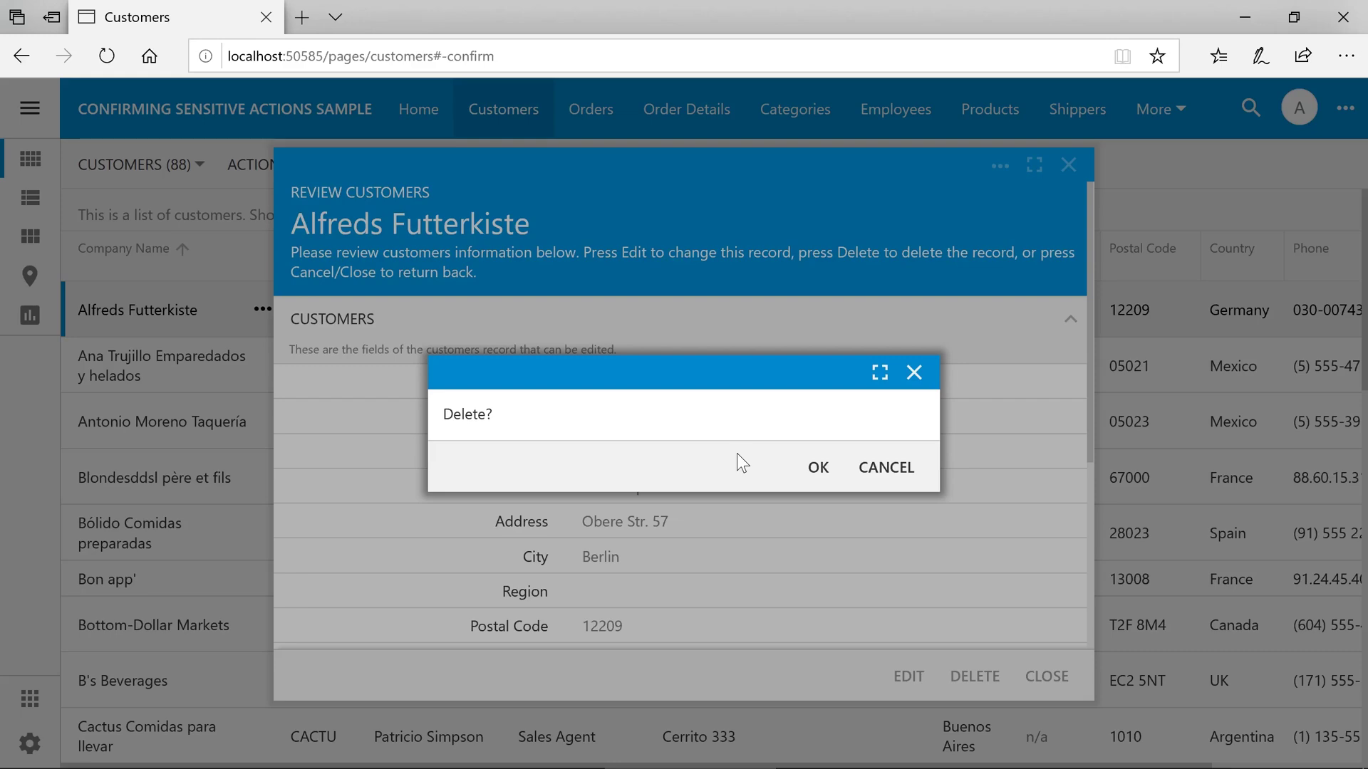
click(886, 467)
scroll(839, 460, down, 3)
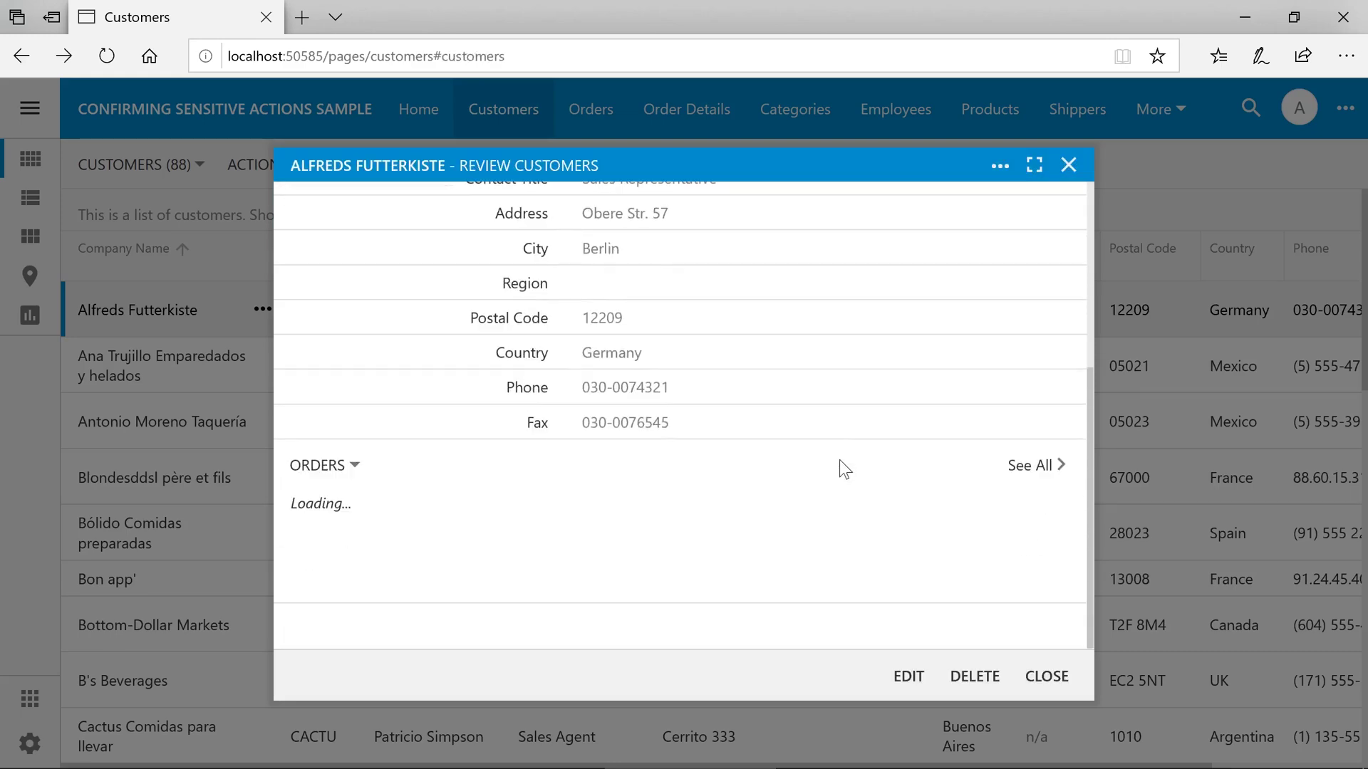
scroll(839, 468, down, 1)
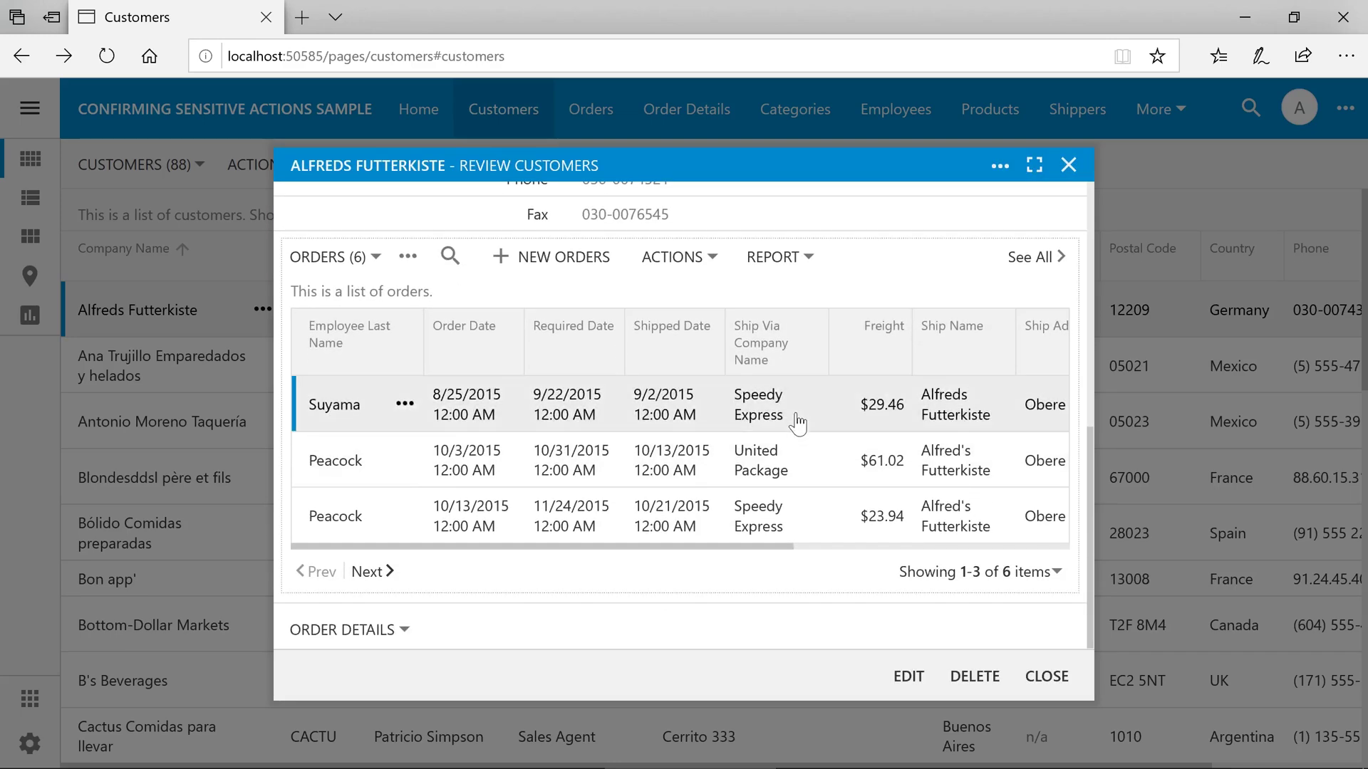
scroll(797, 454, down, 2)
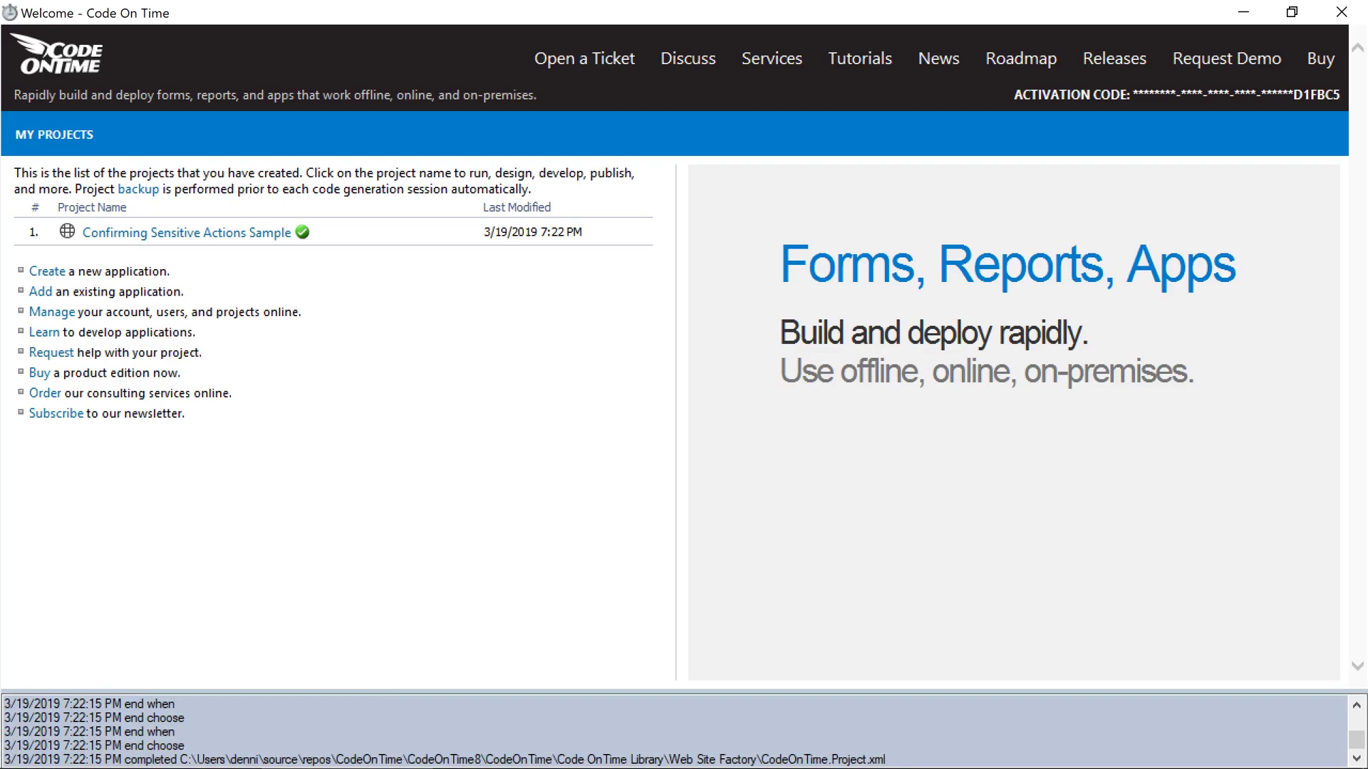
- Open the Confirming Sensitive Actions Sample project in the Project Designer and list its Controllers
click(367, 234)
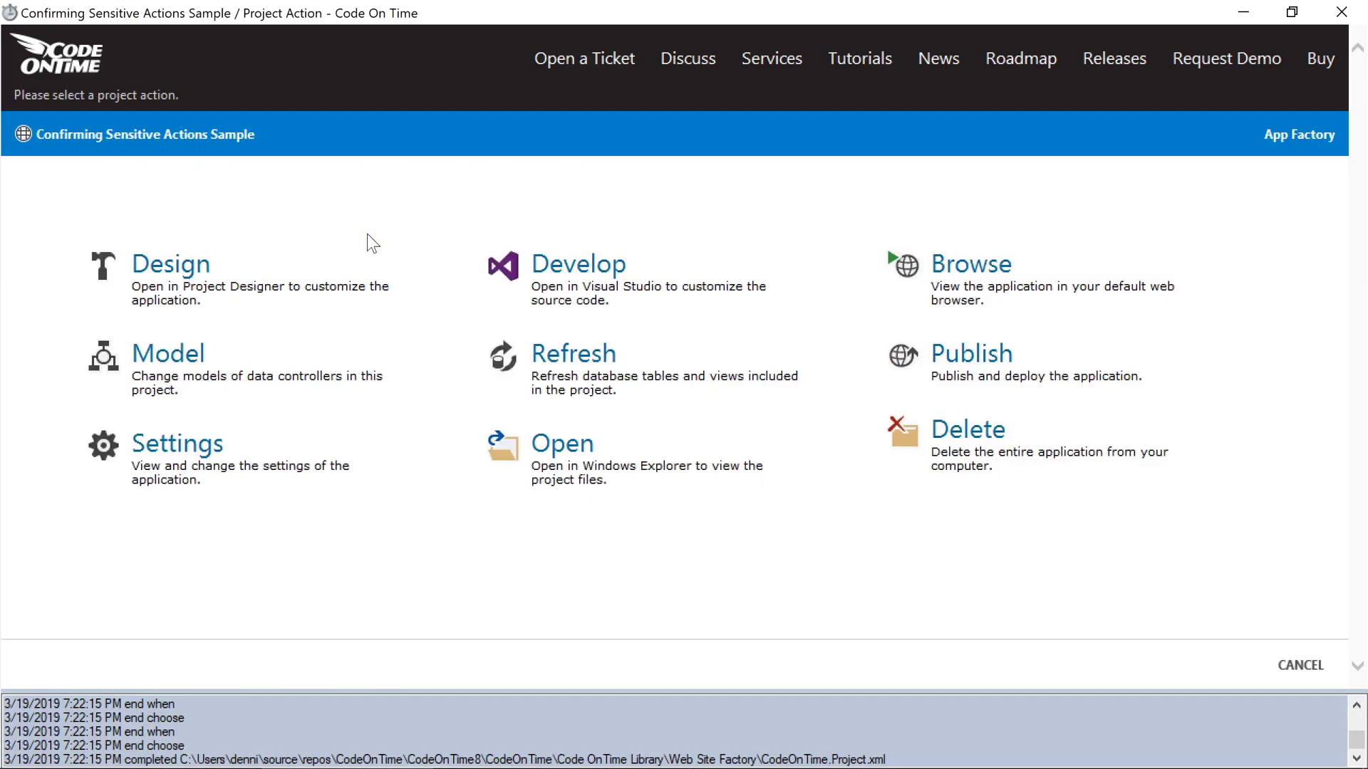
click(354, 286)
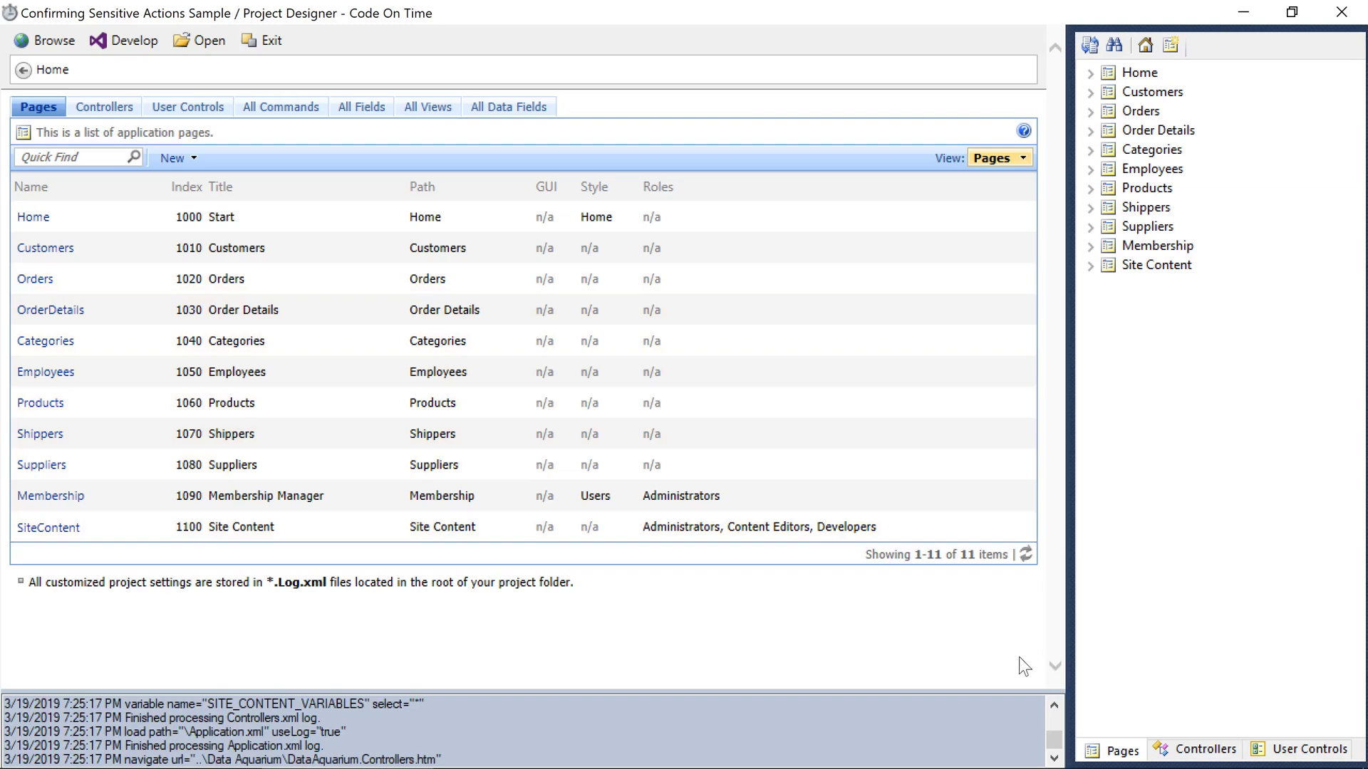
click(1204, 750)
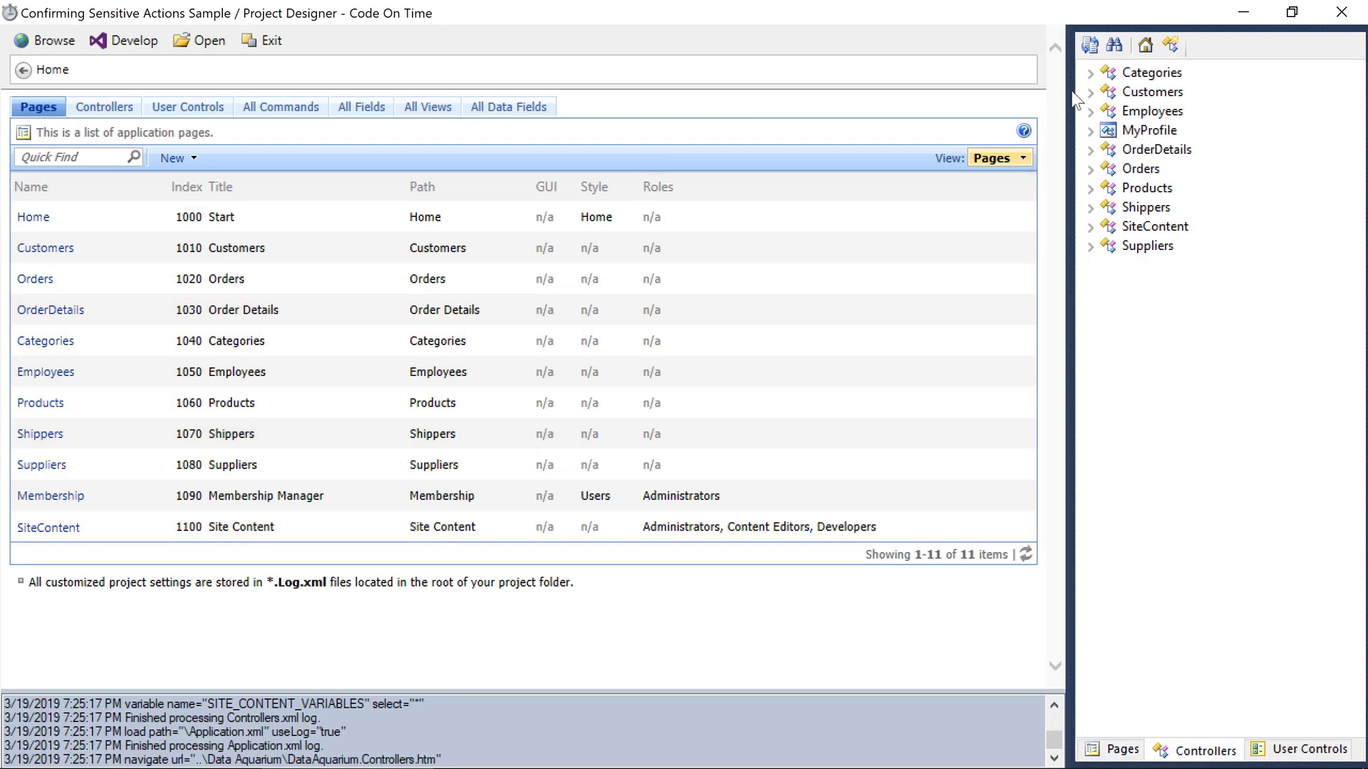
- Add a Customers SQL business rule with Command Name Delete and Execute phase
click(1092, 92)
click(1151, 186)
right_click(1151, 185)
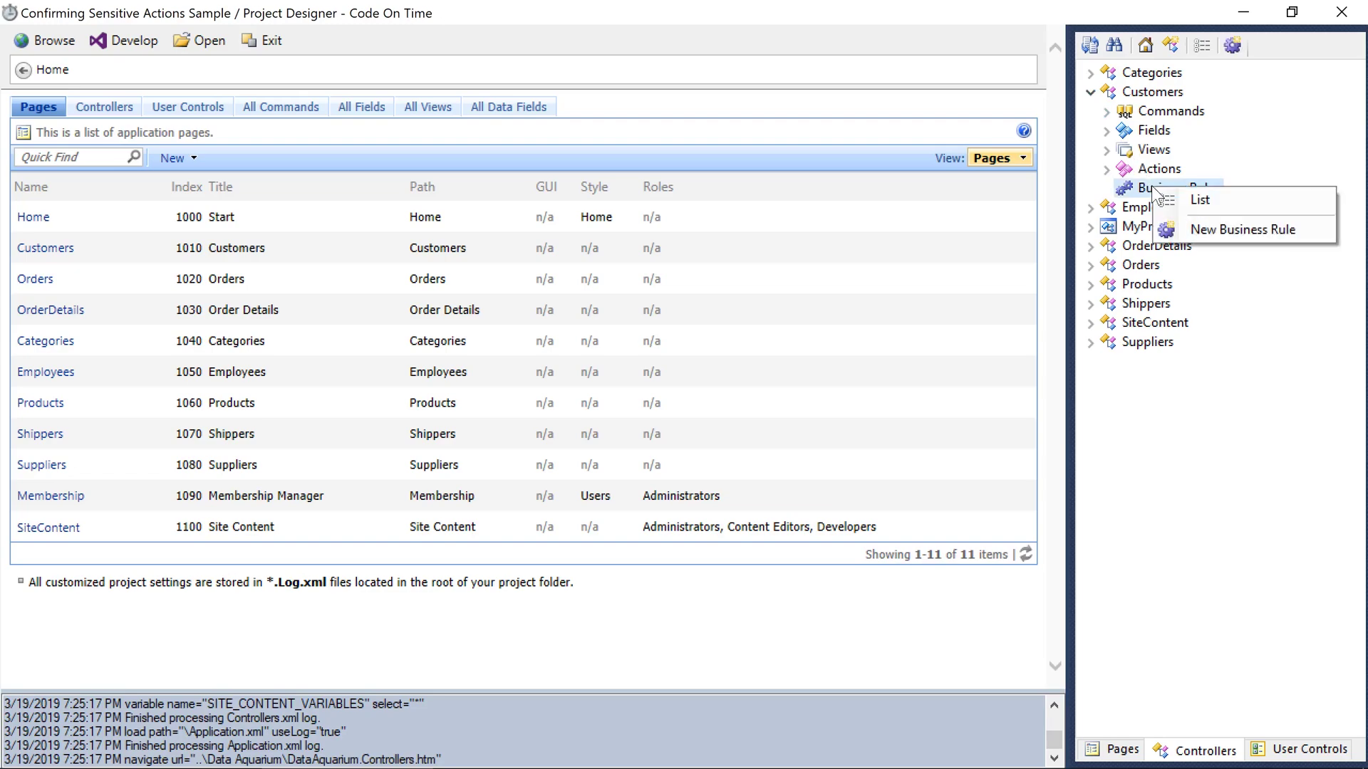
click(1192, 224)
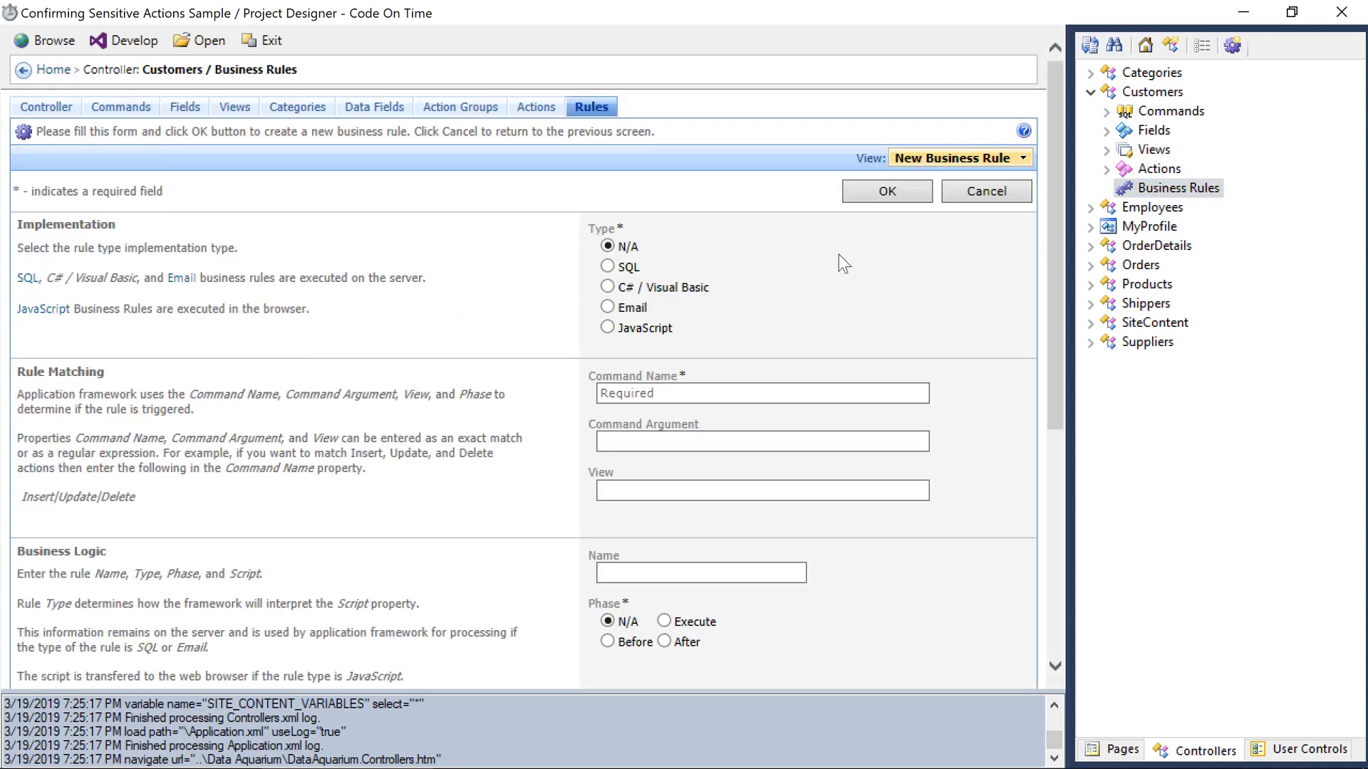
click(610, 267)
click(749, 402)
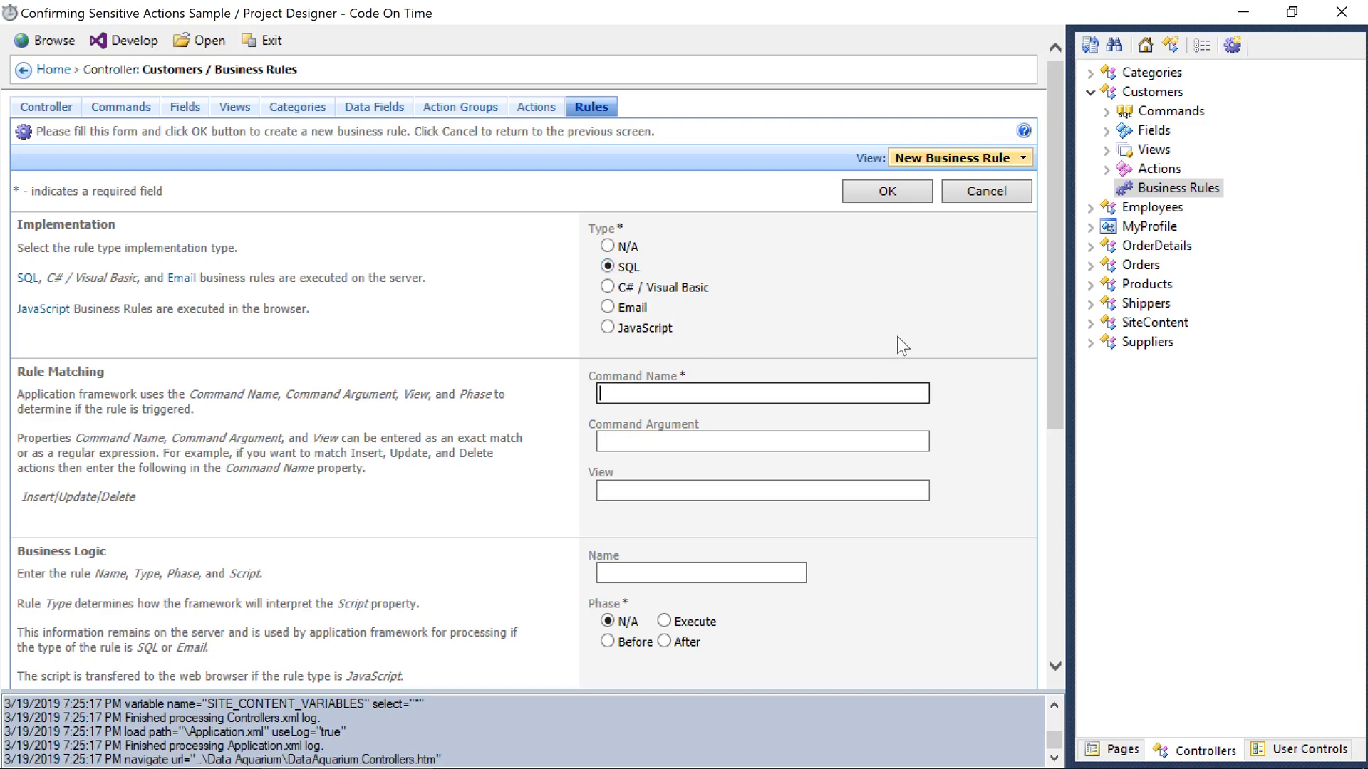
text(Delete)
click(710, 622)
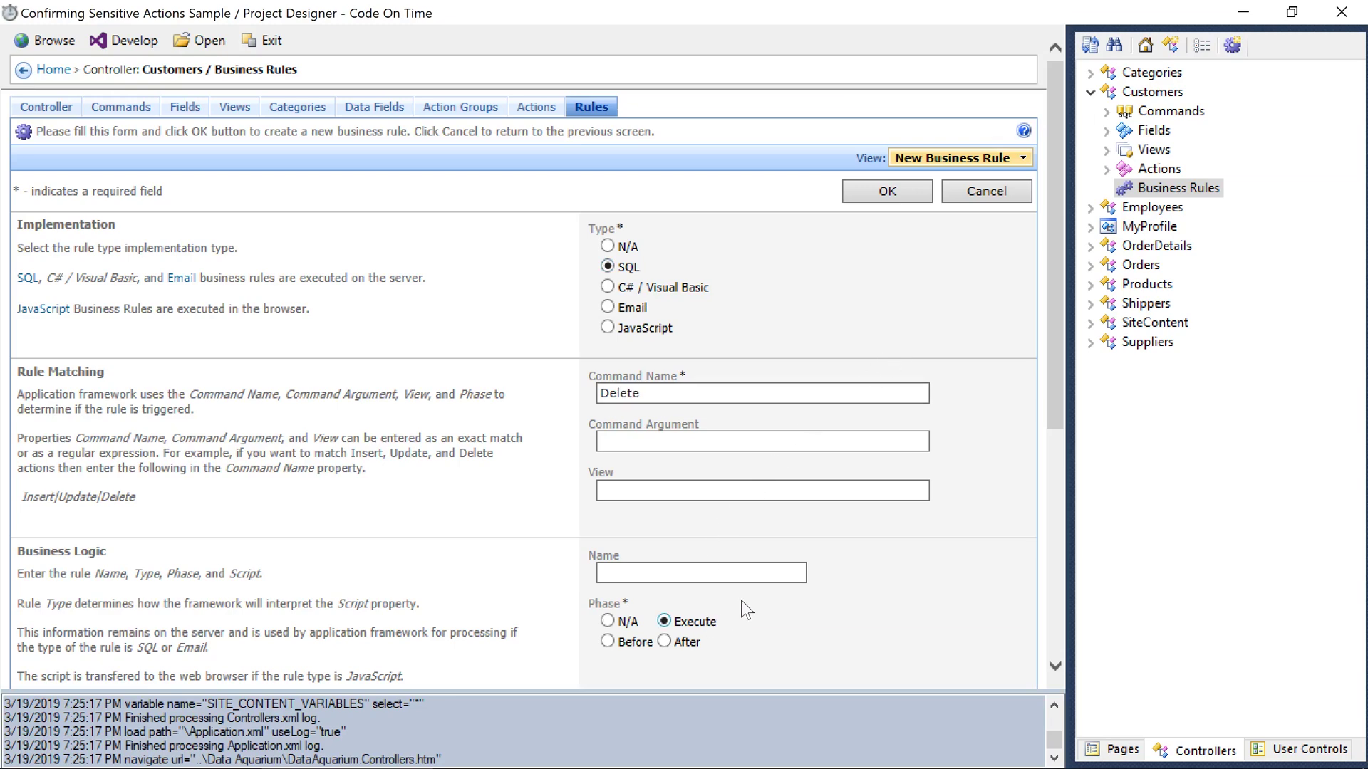
scroll(901, 568, down, 5)
click(902, 569)
text(DELETE "Order Deta)
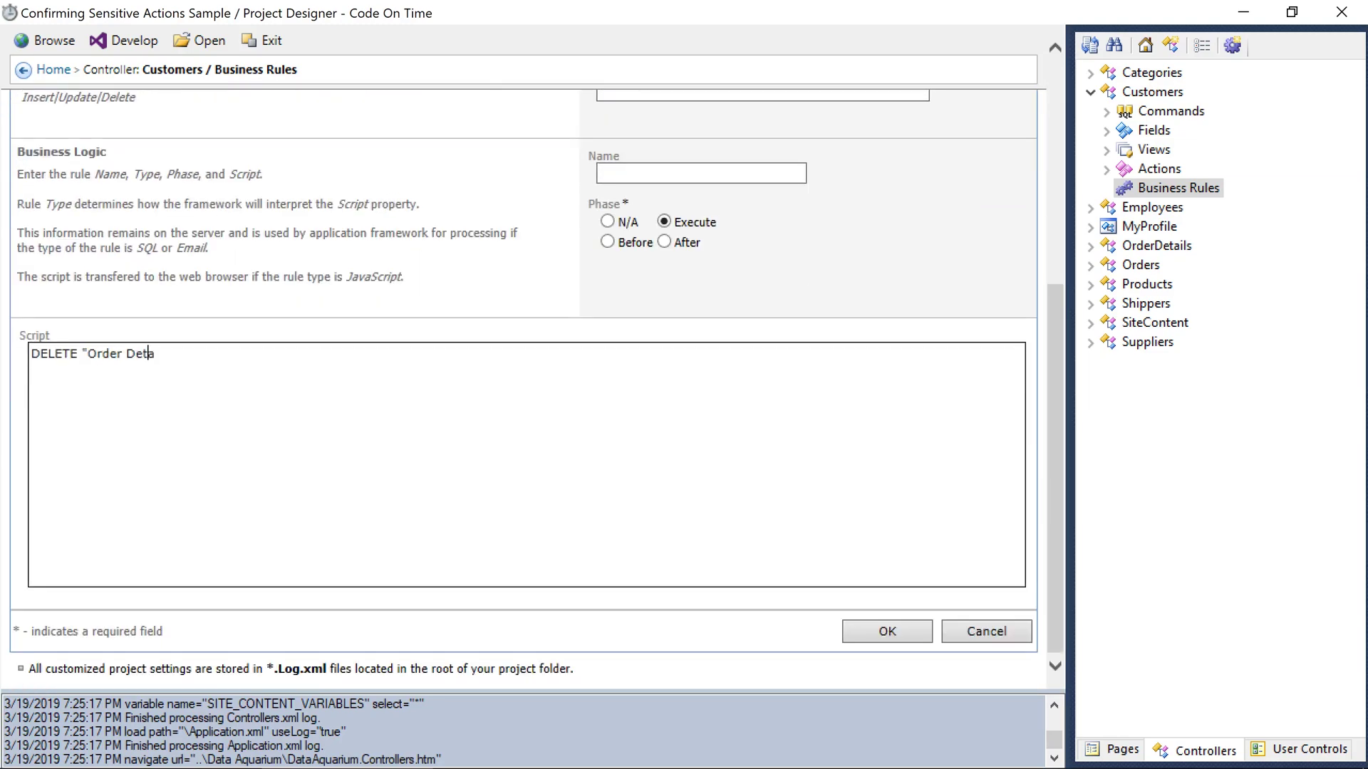
text(ils")
key(Return)
text(WHERE OrderID IN ()
key(Tab)
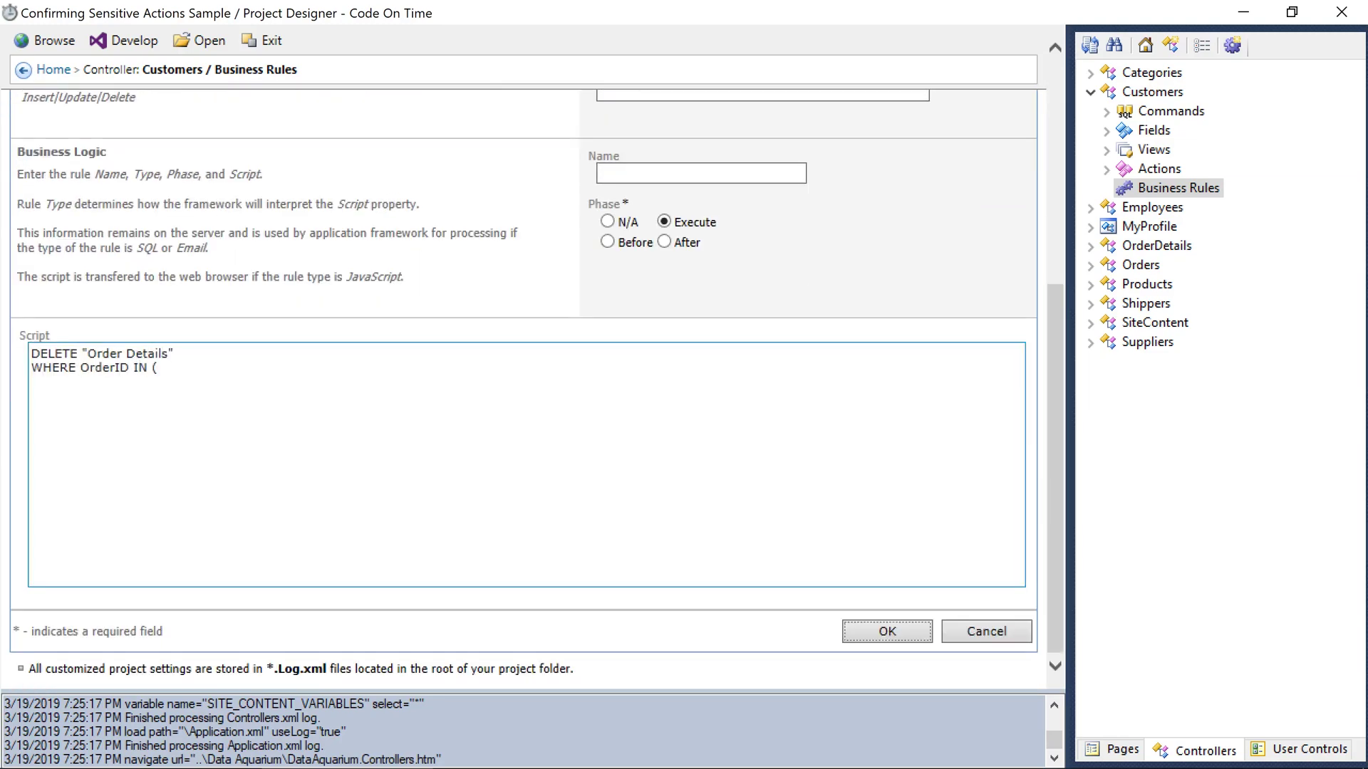
key(Return)
text(SELECT OrderID )
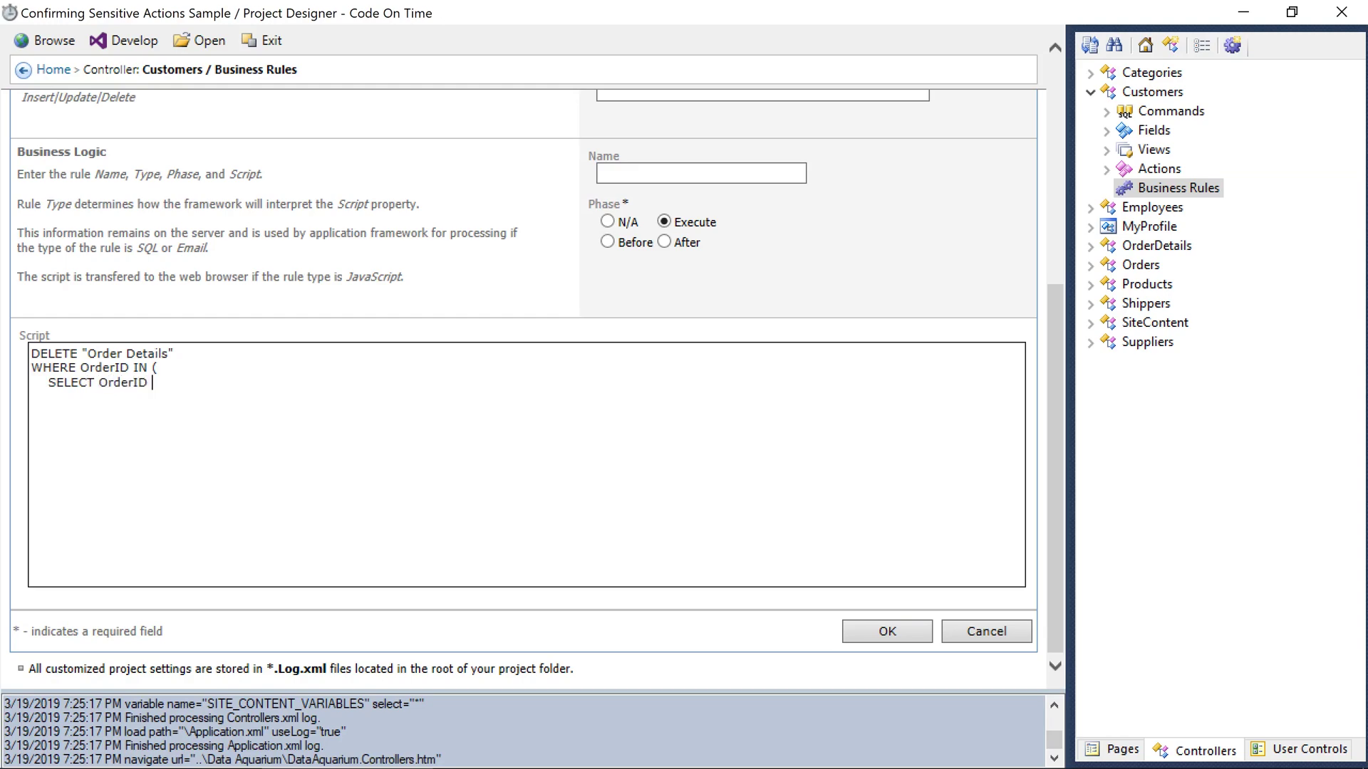
text(    FROM Orders)
key(Return)
text(WHERE CustomerID = @CustomerID))
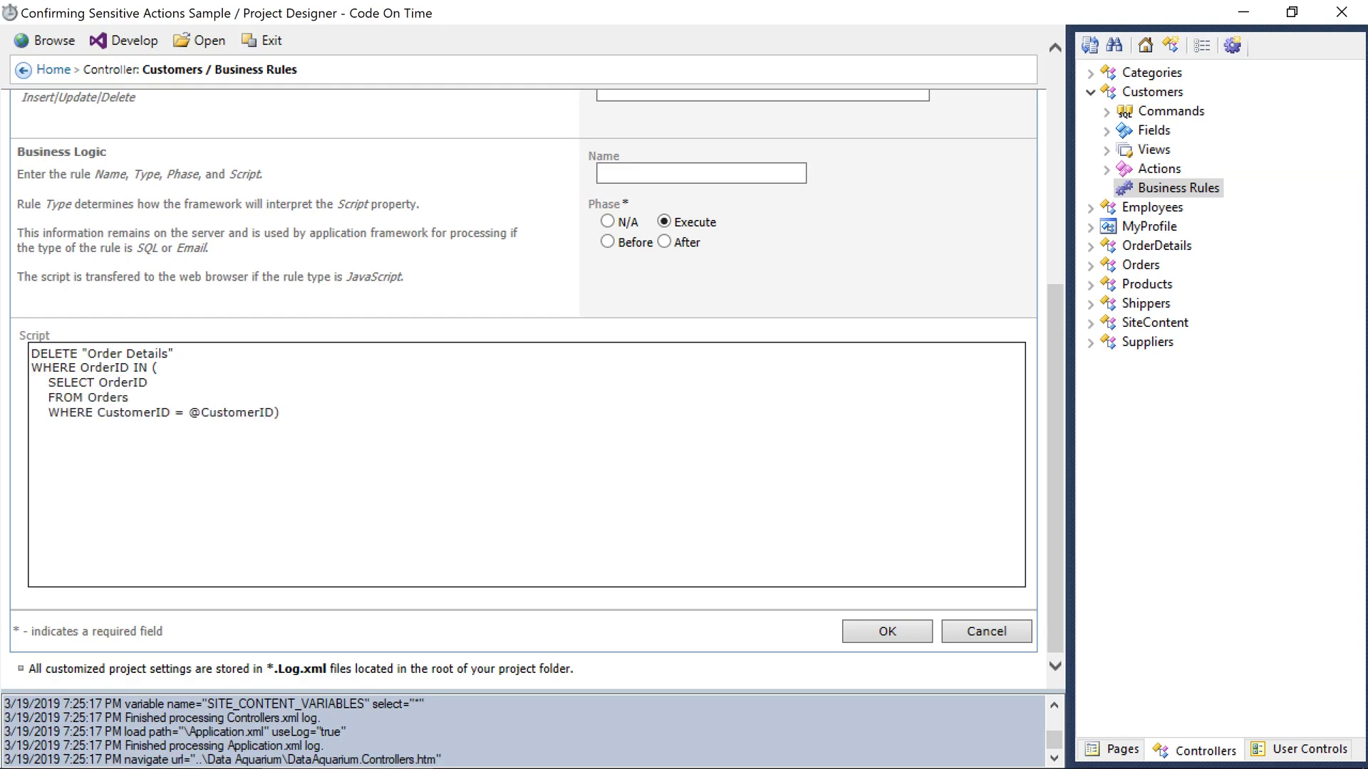
key(Return)
key(Return)
text(DELETE Orders)
key(Return)
text(WHERE CustomerID = @)
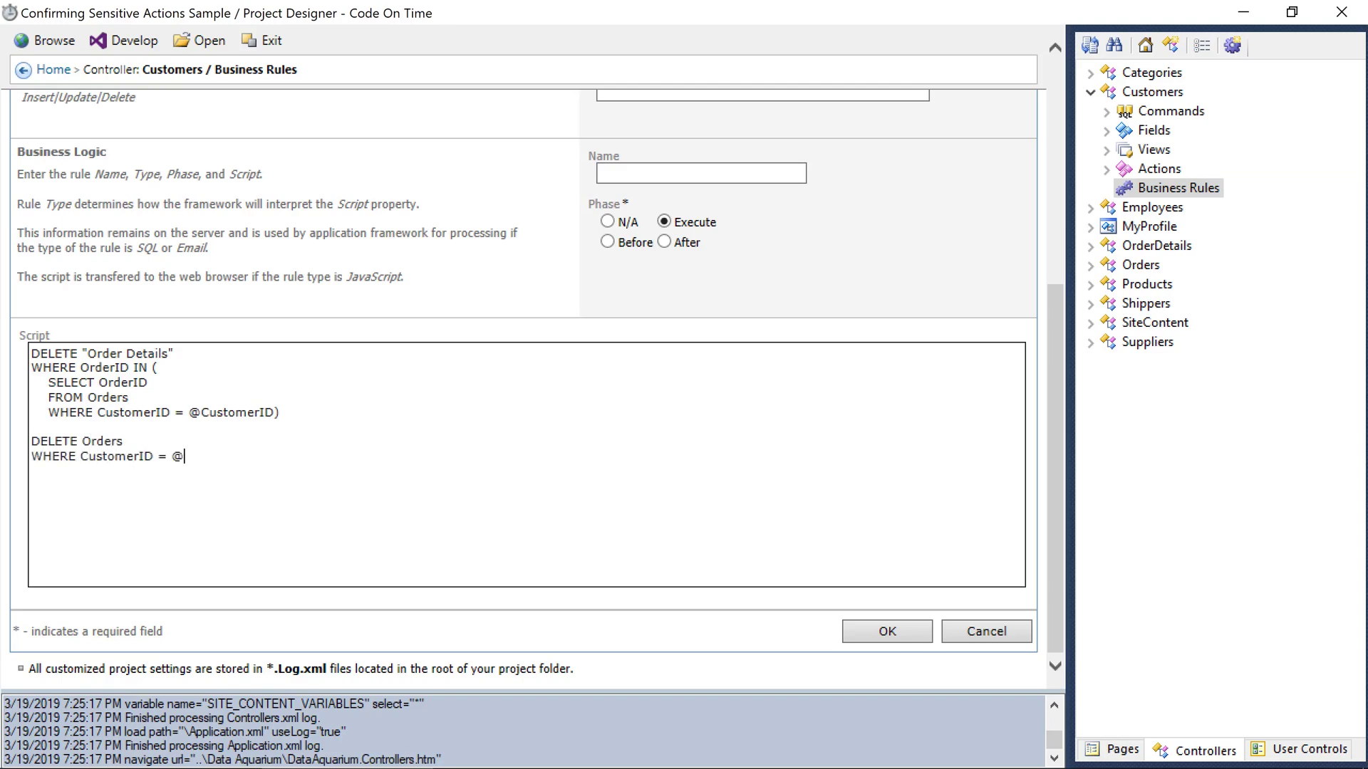
text(CustomerID)
key(Return)
key(Return)
text(DELETE Custome)
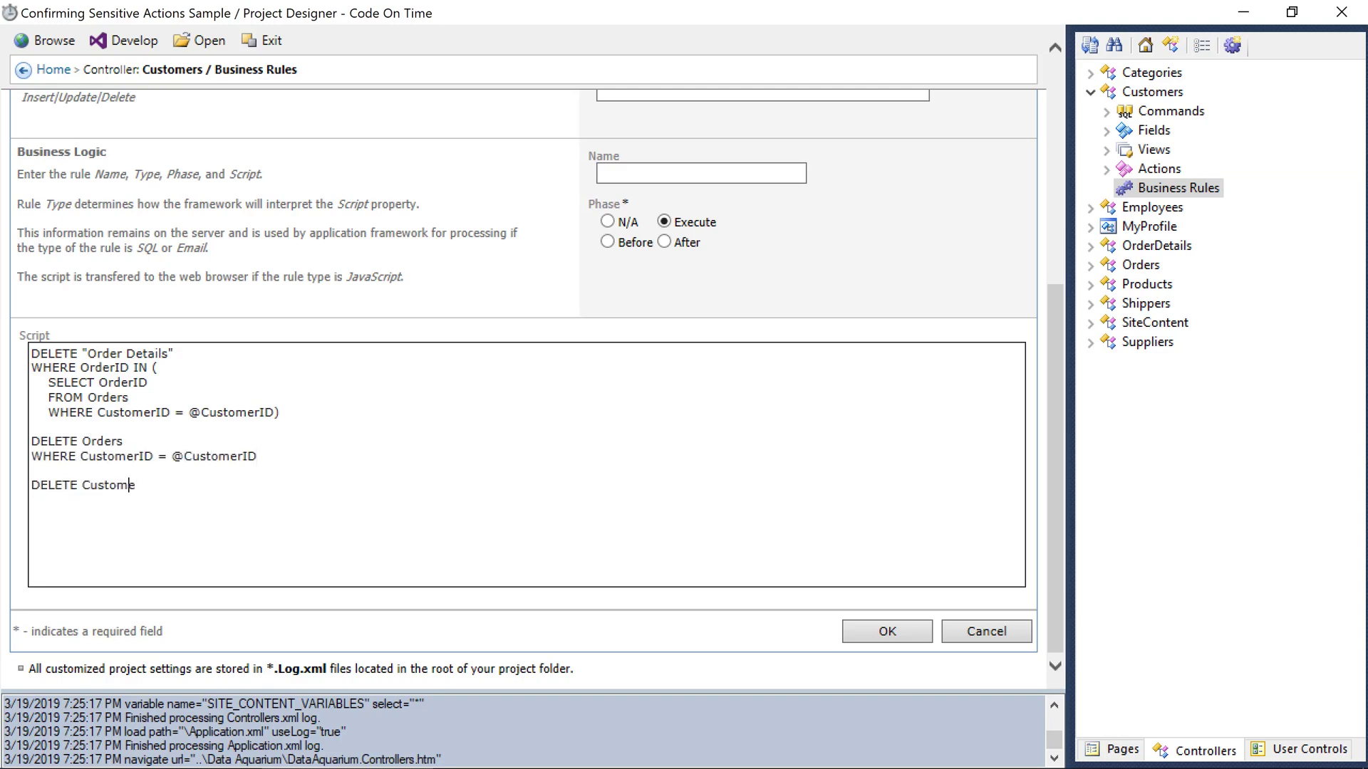
text(rs)
key(Return)
text(WHERE CustomerID = @CustomerID)
key(Return)
key(Return)
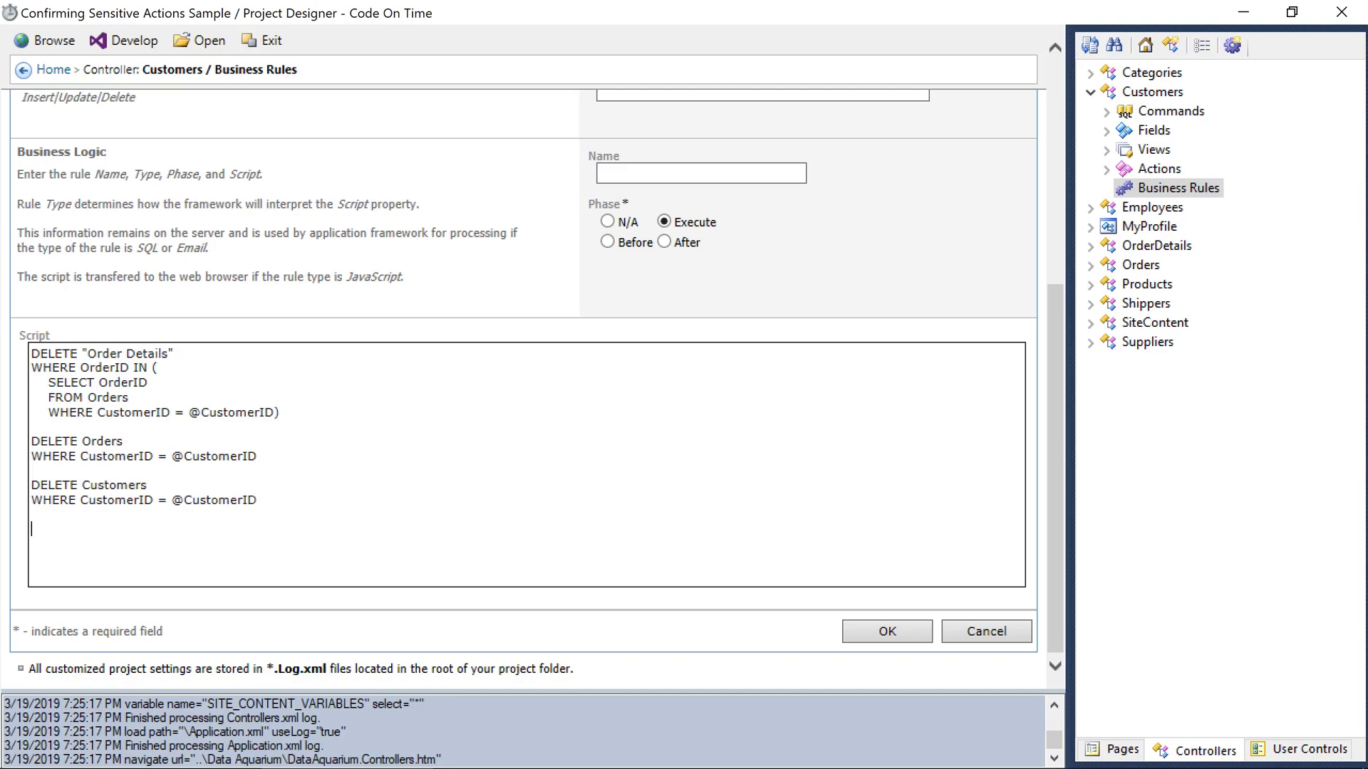
text(SET @BusinessRules_PreventDefault = 1)
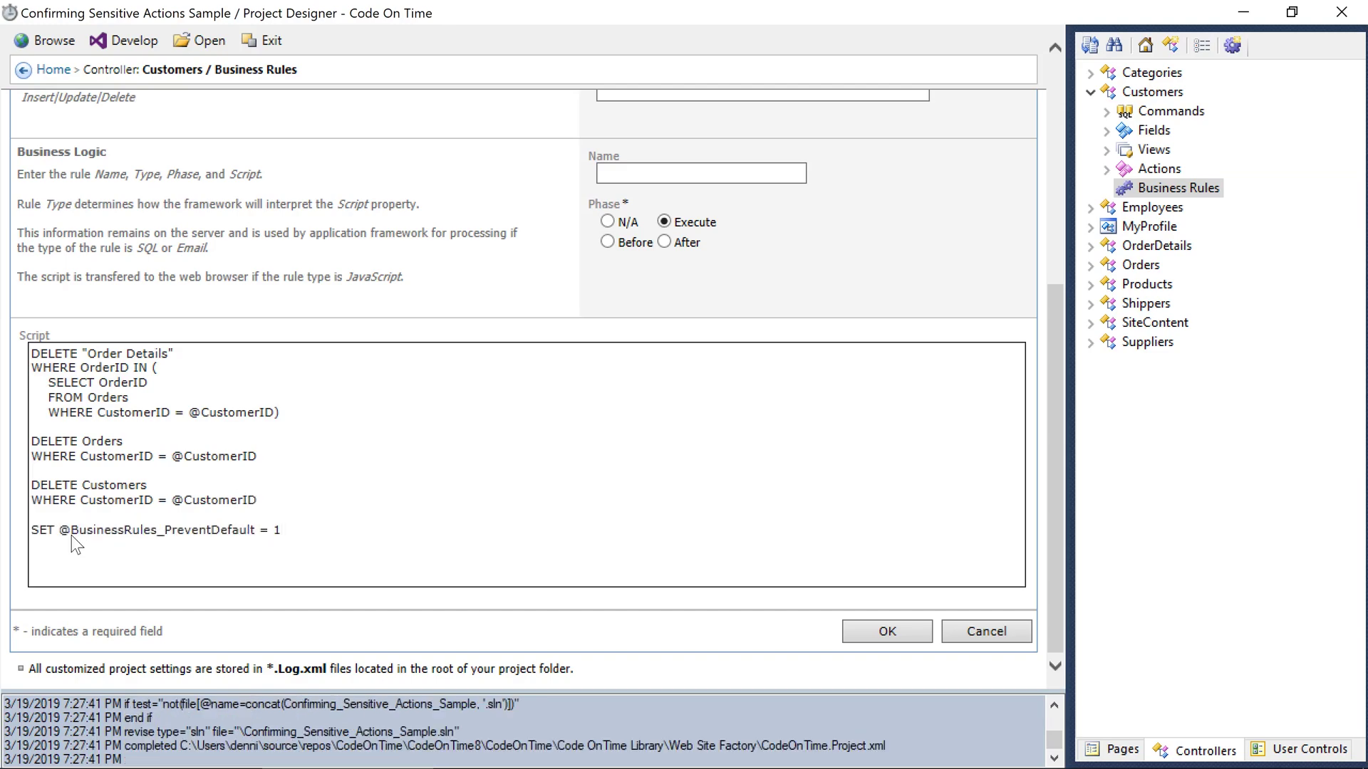
click(887, 631)
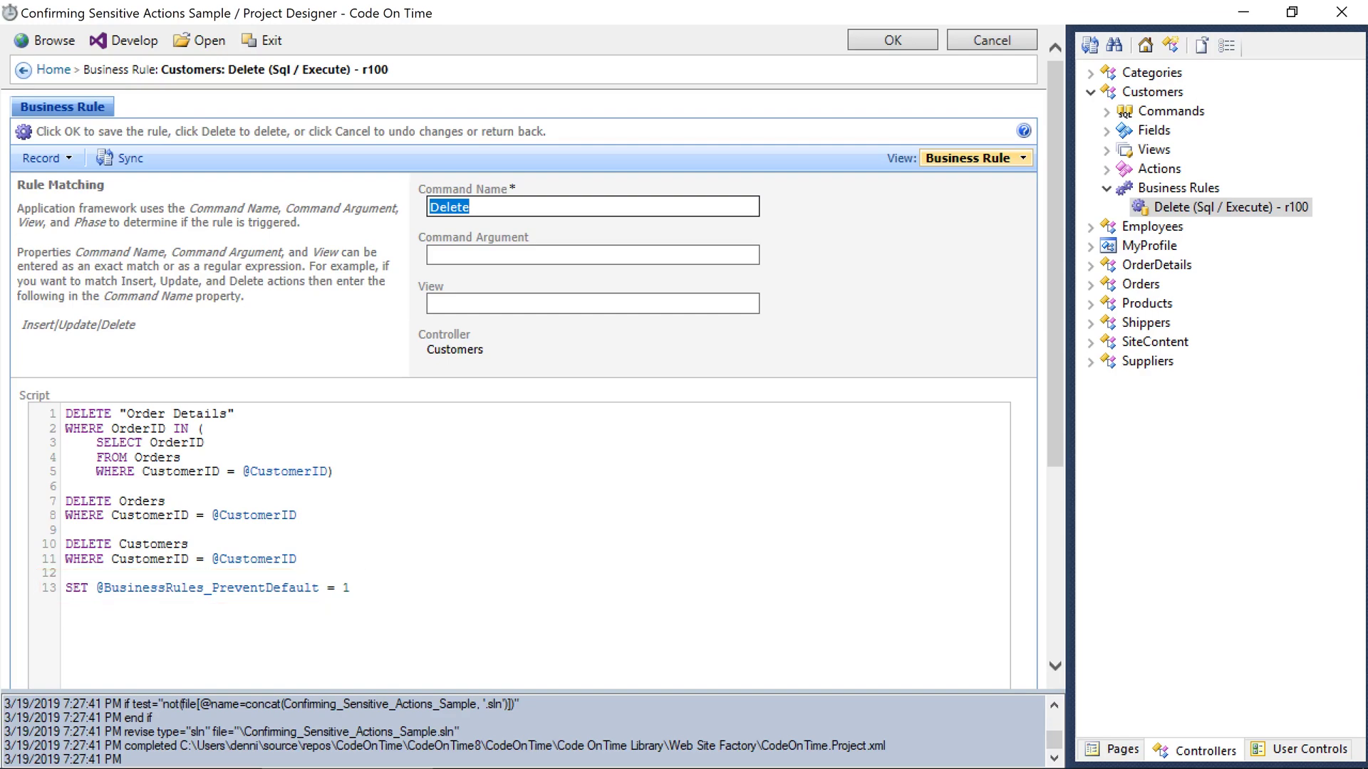
- Launch the app and delete the Alfreds Futterkiste customer, confirming with no password prompt
click(45, 40)
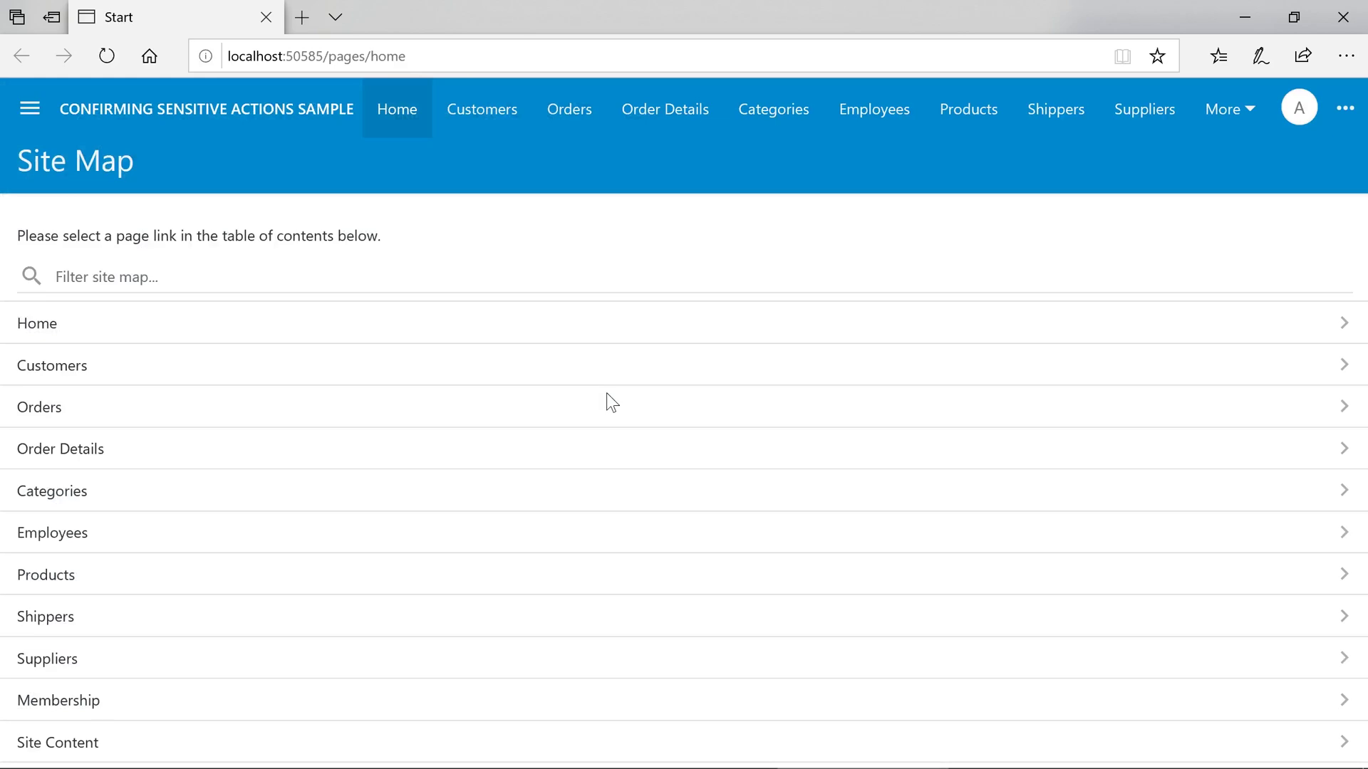
click(609, 374)
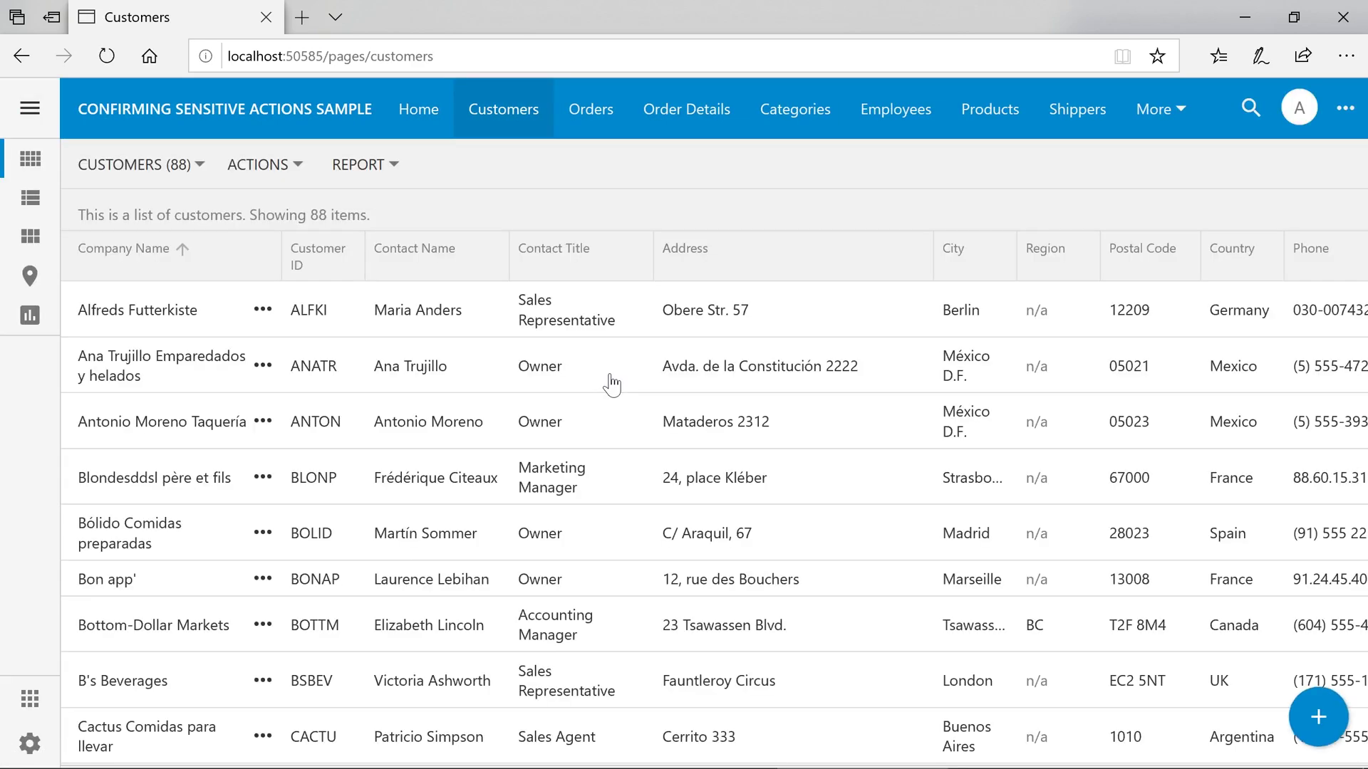
click(649, 314)
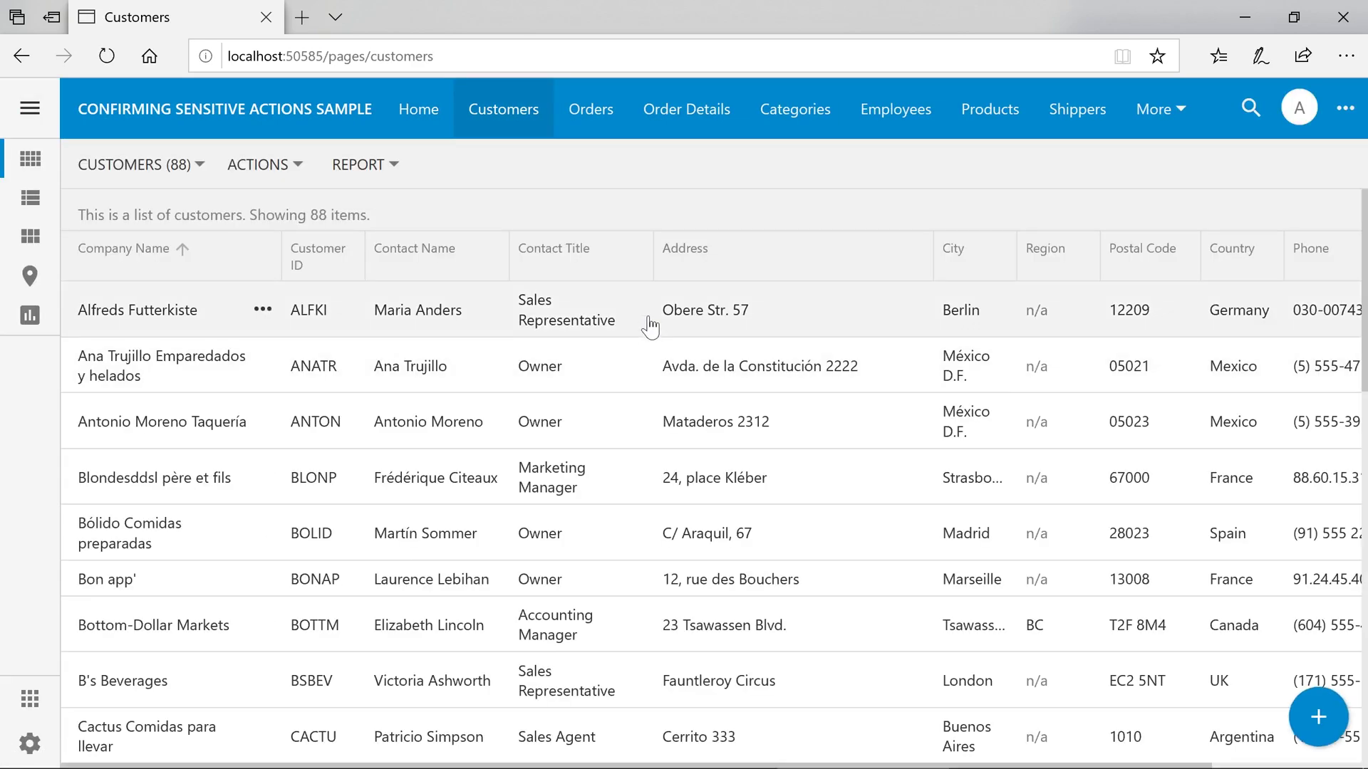
scroll(854, 565, down, 3)
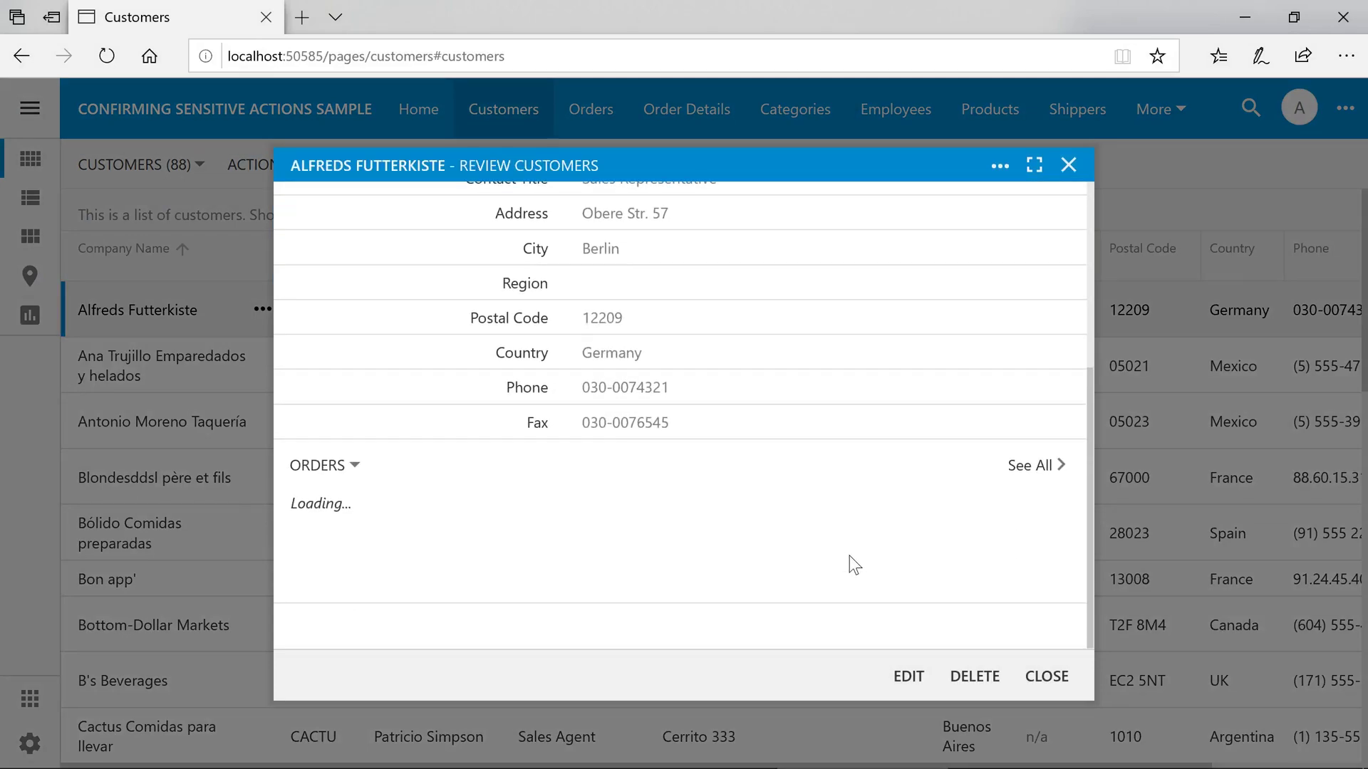
scroll(830, 599, down, 3)
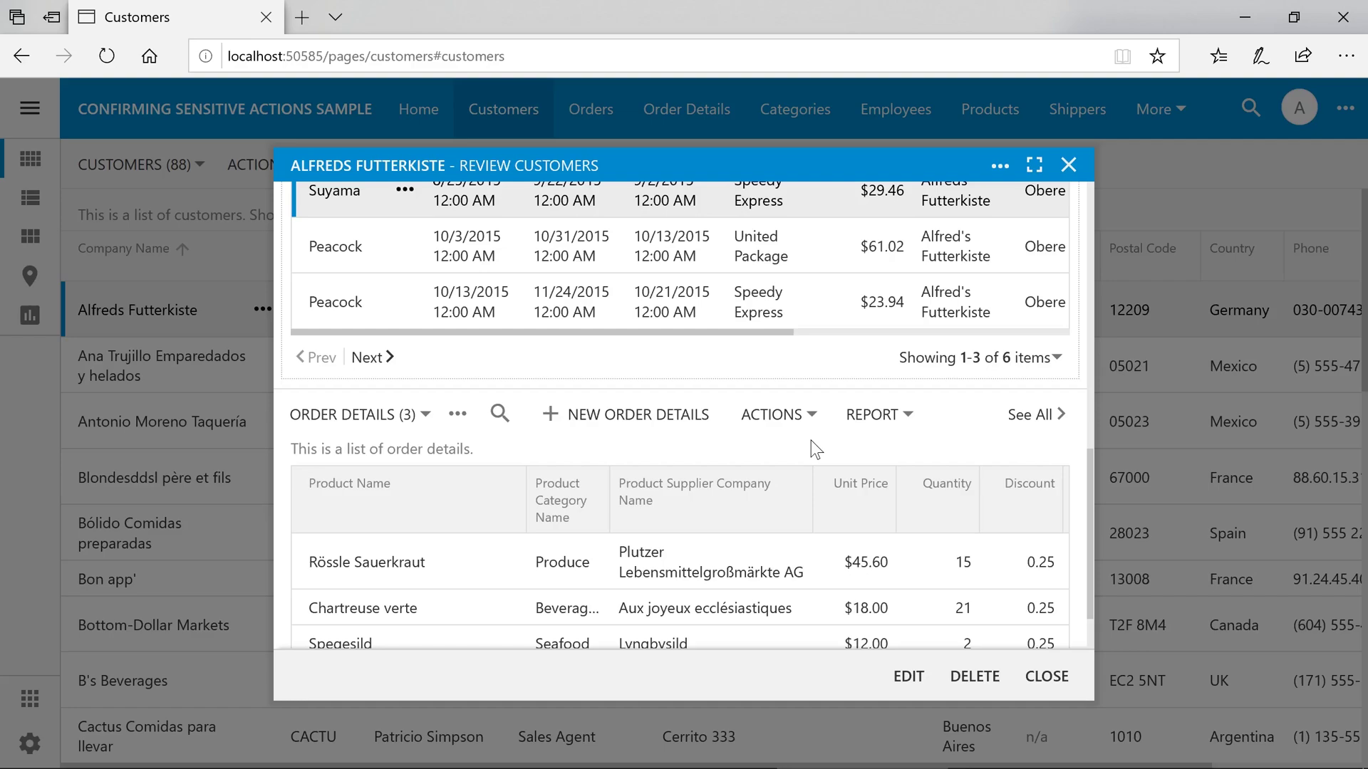
scroll(811, 440, down, 2)
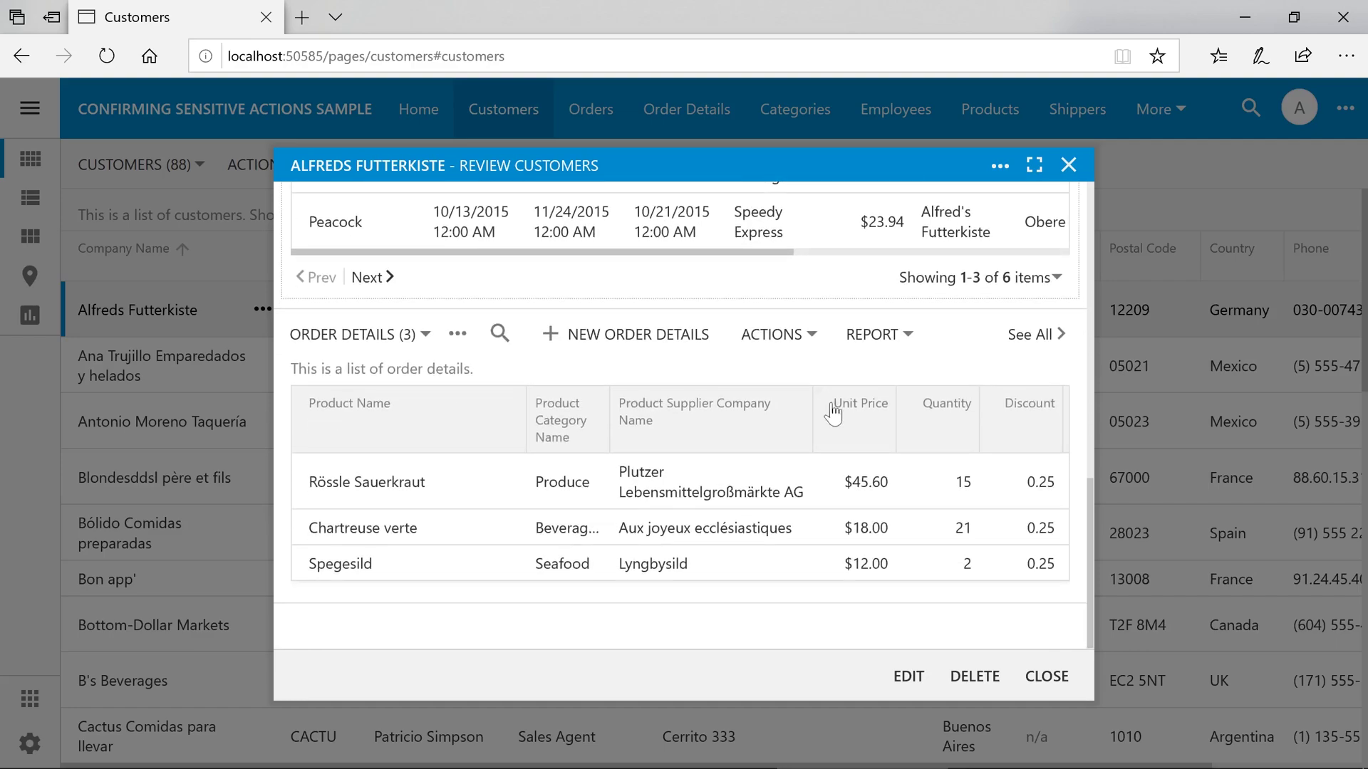
click(962, 678)
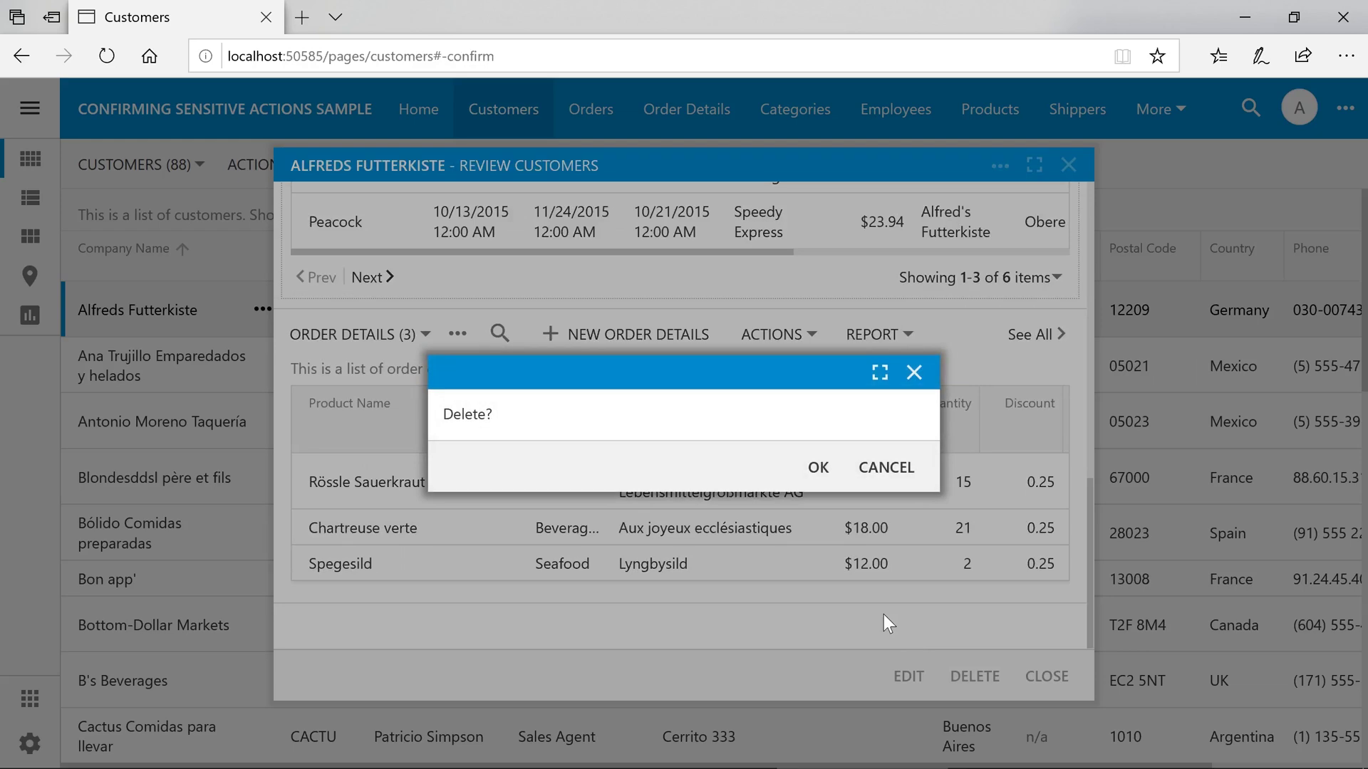
click(820, 468)
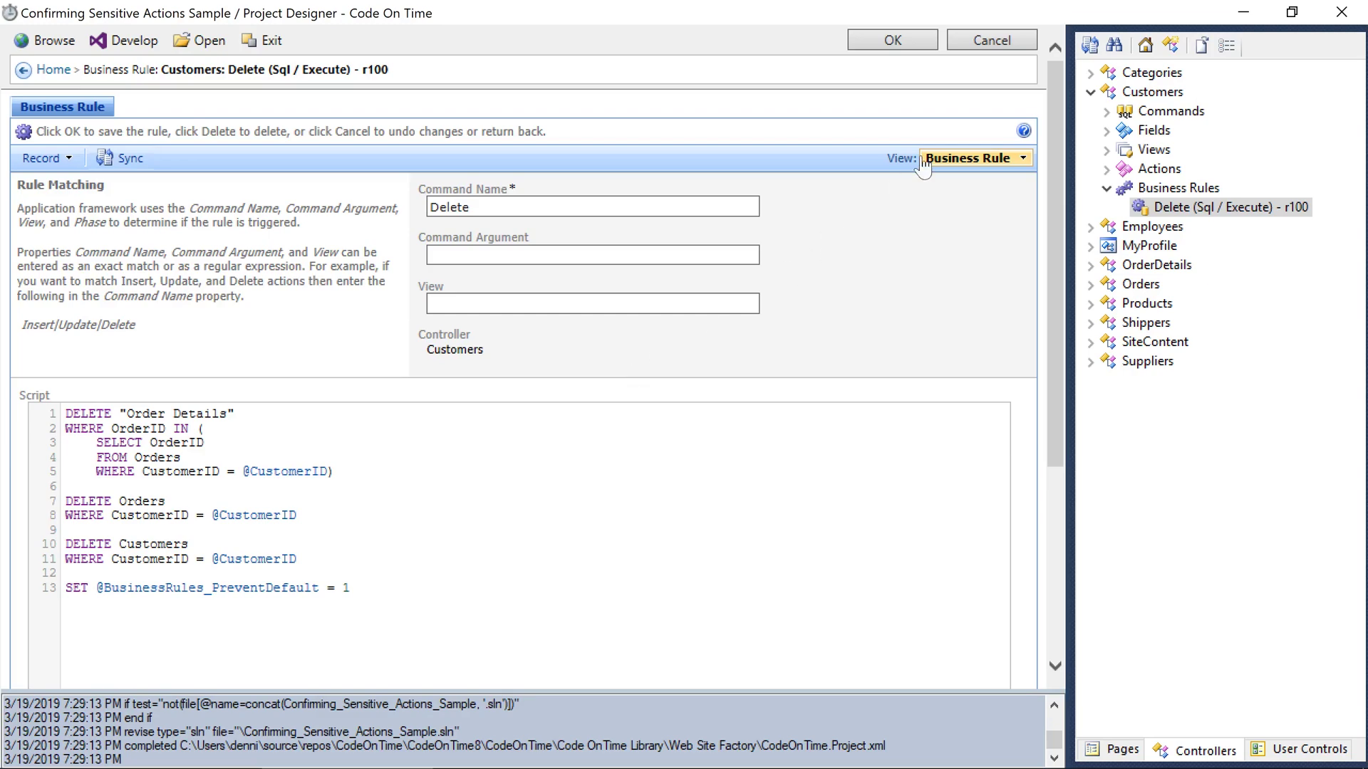
- Create a new data controller named ConfirmDelete and expand it
click(1169, 47)
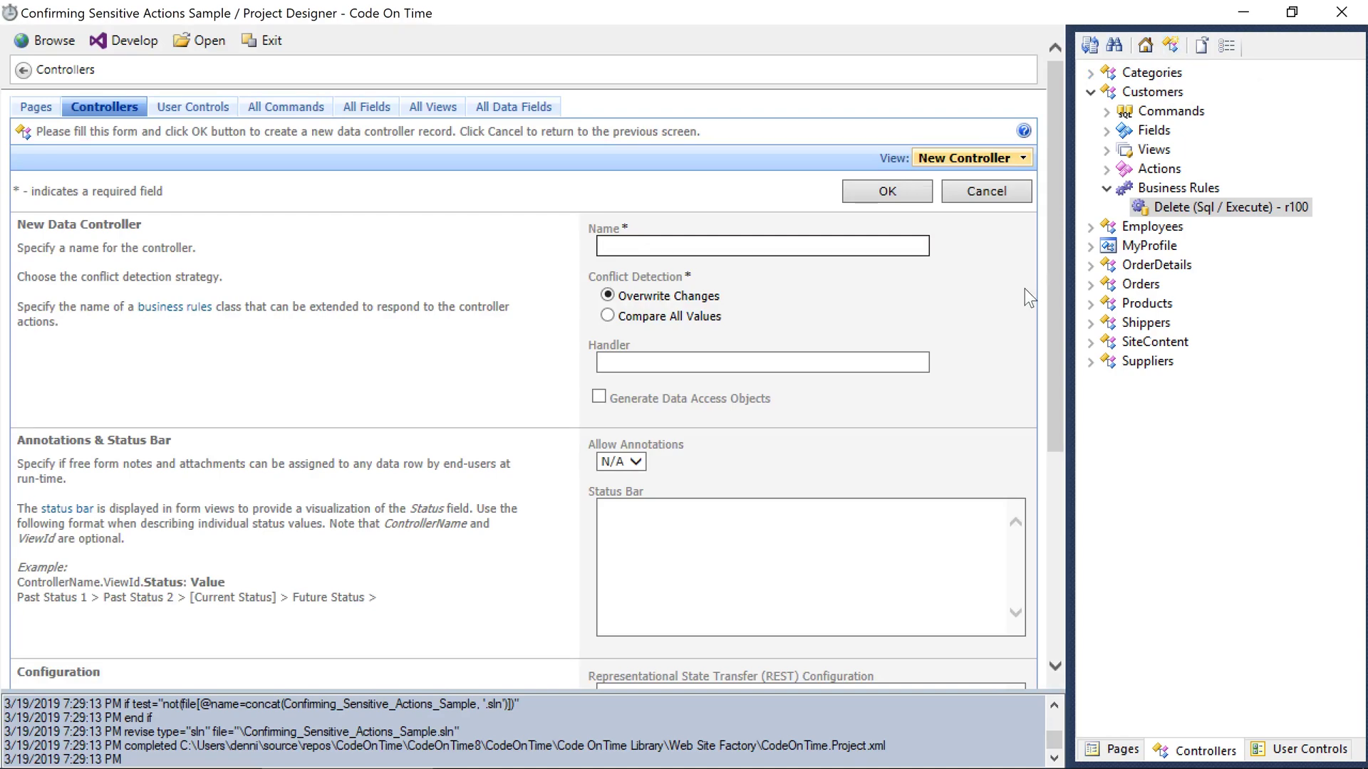
text(ConfirmDelete)
click(914, 190)
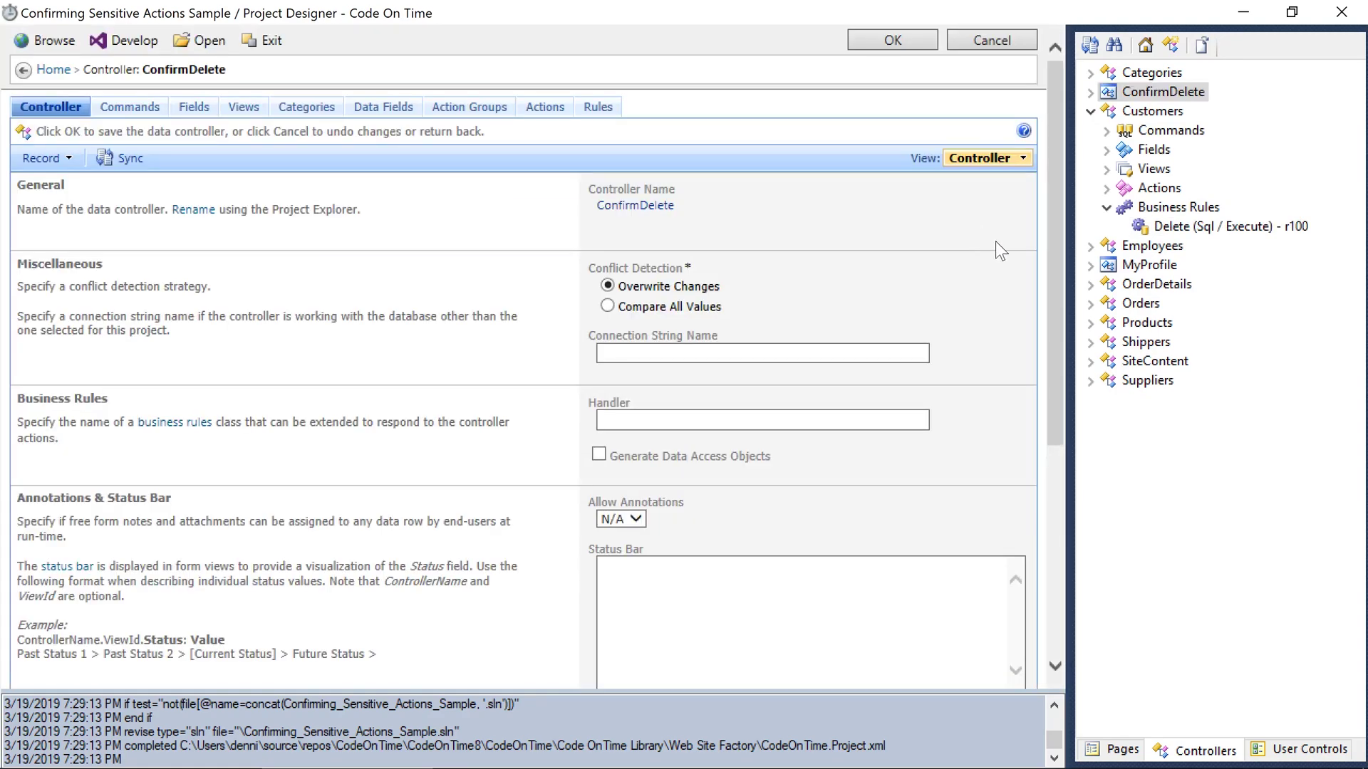
click(1092, 92)
- Add a Password field of length 10 that disallows null values to ConfirmDelete
right_click(1155, 130)
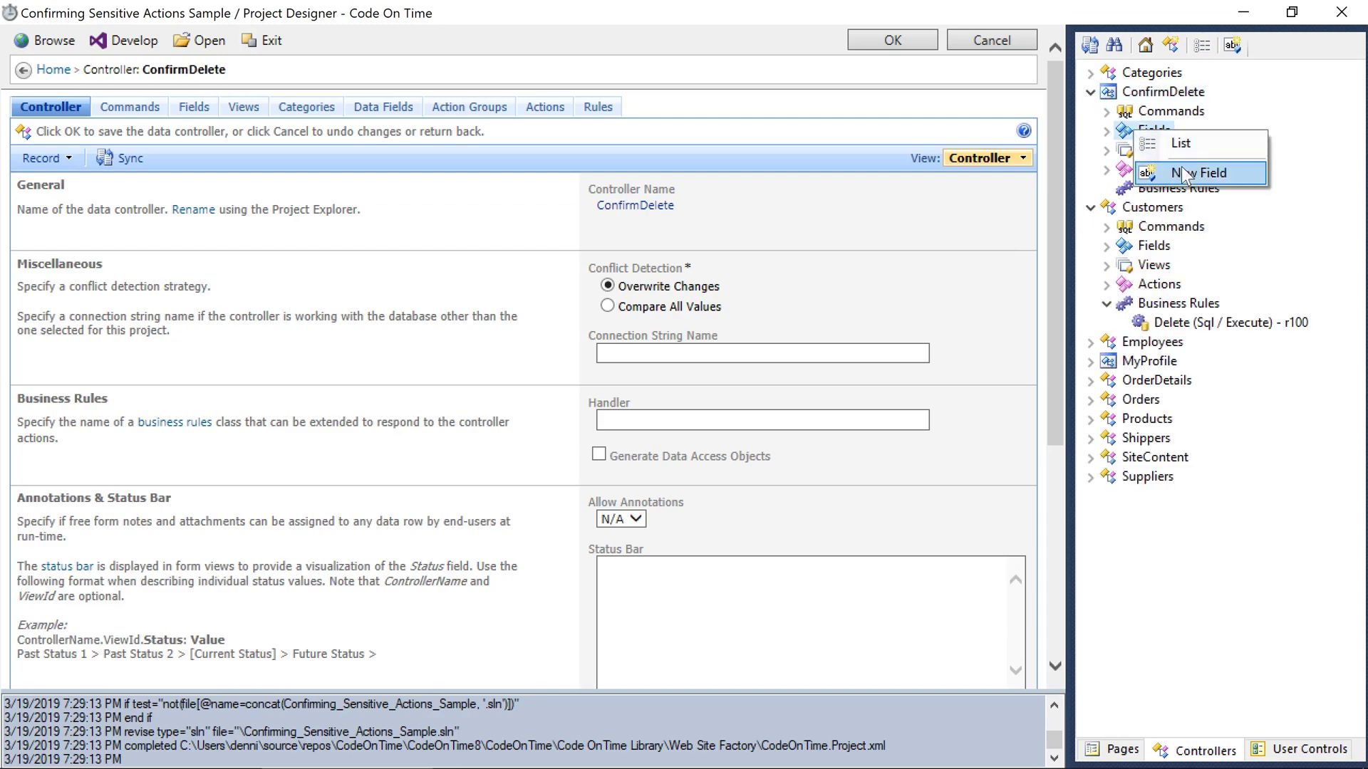
click(1181, 174)
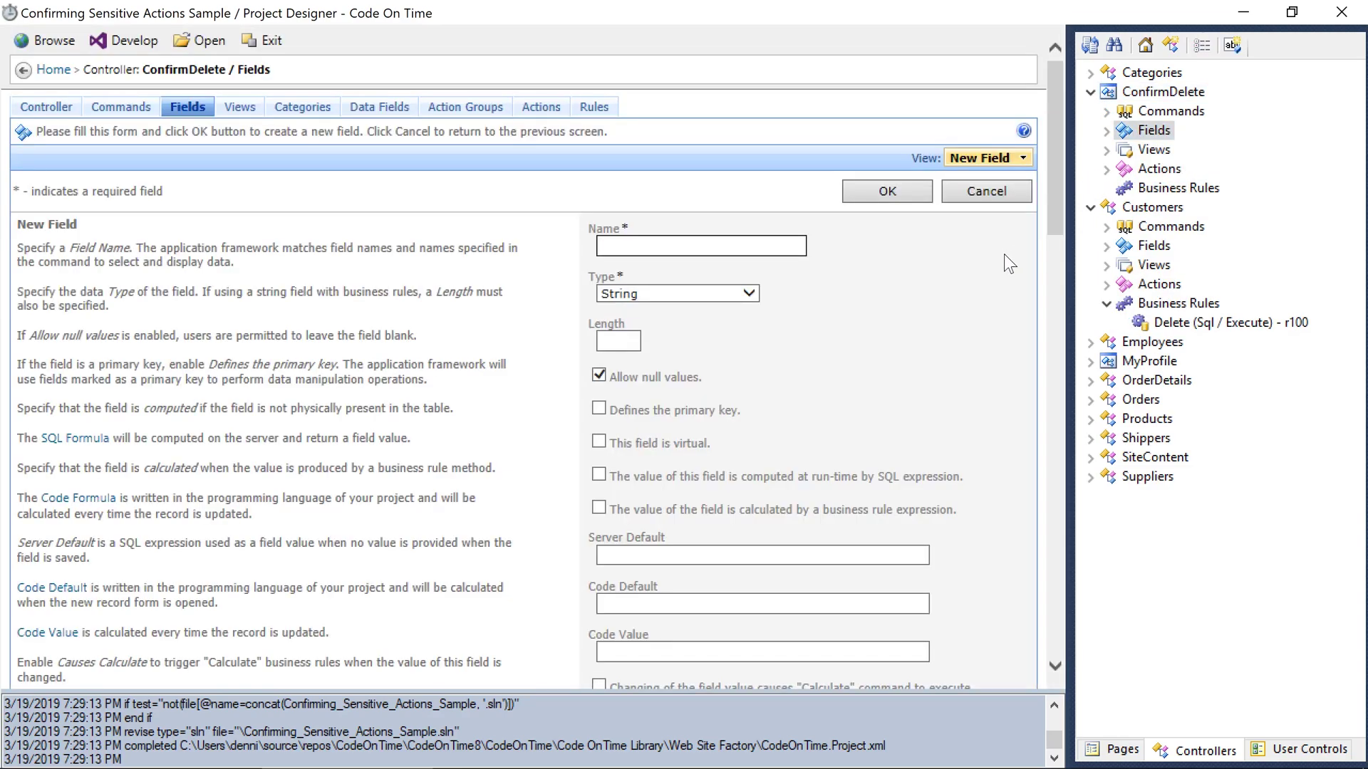
text(Passw)
text(ord)
key(Tab)
key(Tab)
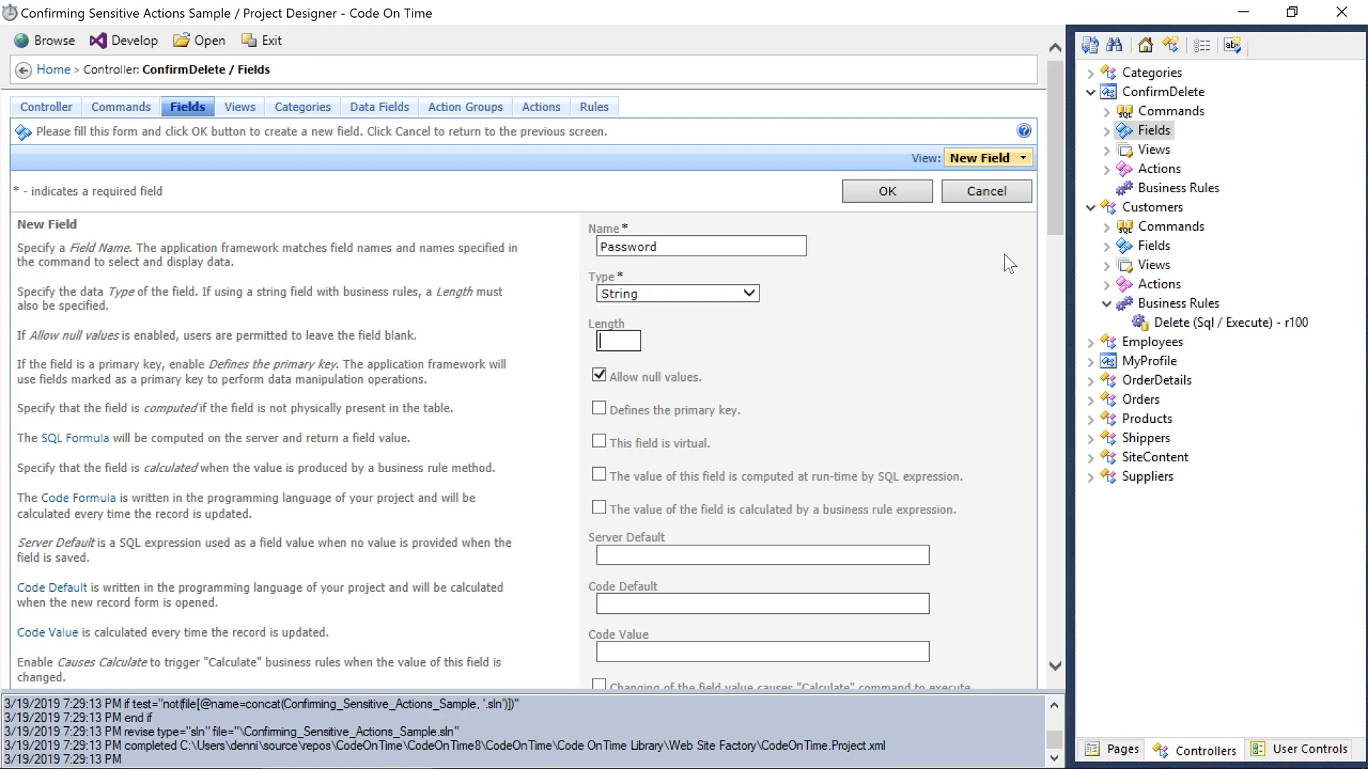
text(10)
click(664, 376)
click(885, 193)
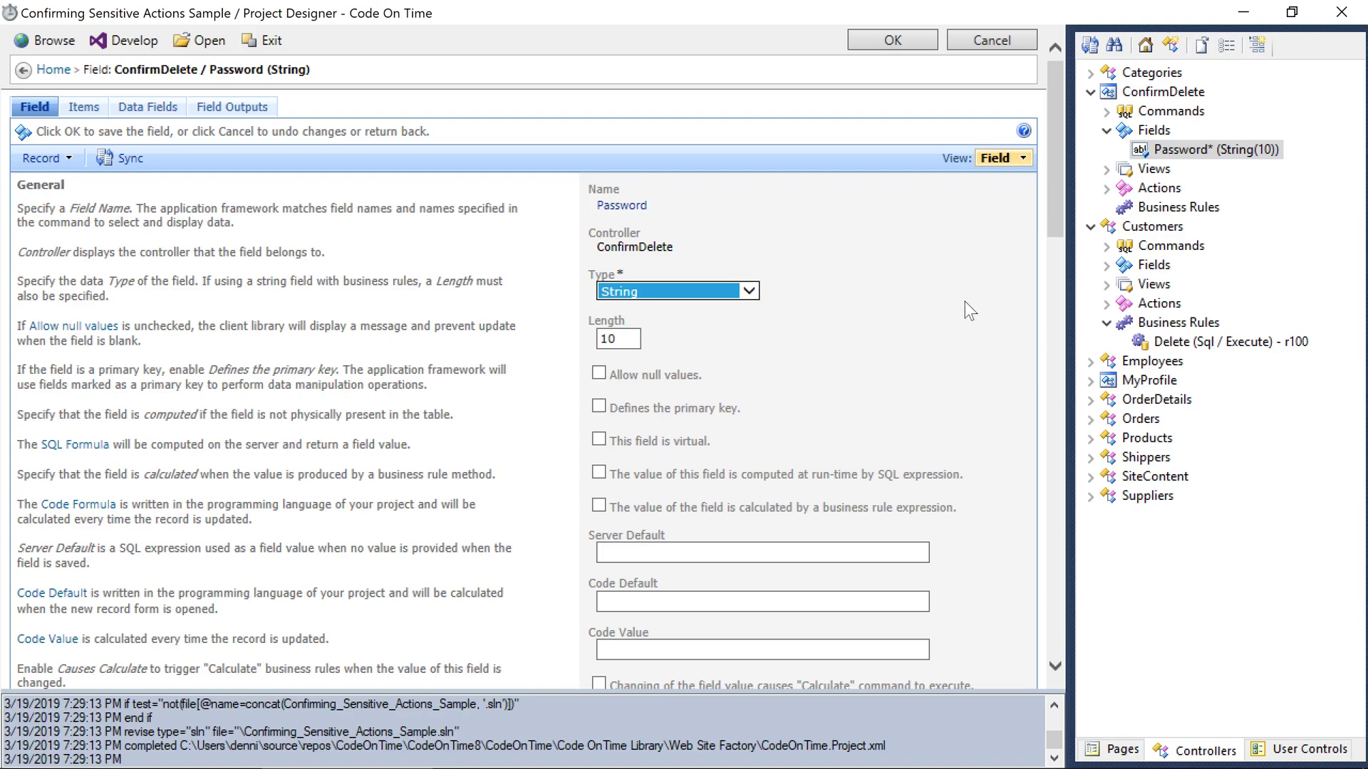
- Give the Customers ag1 (Grid) a3 - Delete action a ConfirmDelete confirmation with a delete-customer title
click(1090, 93)
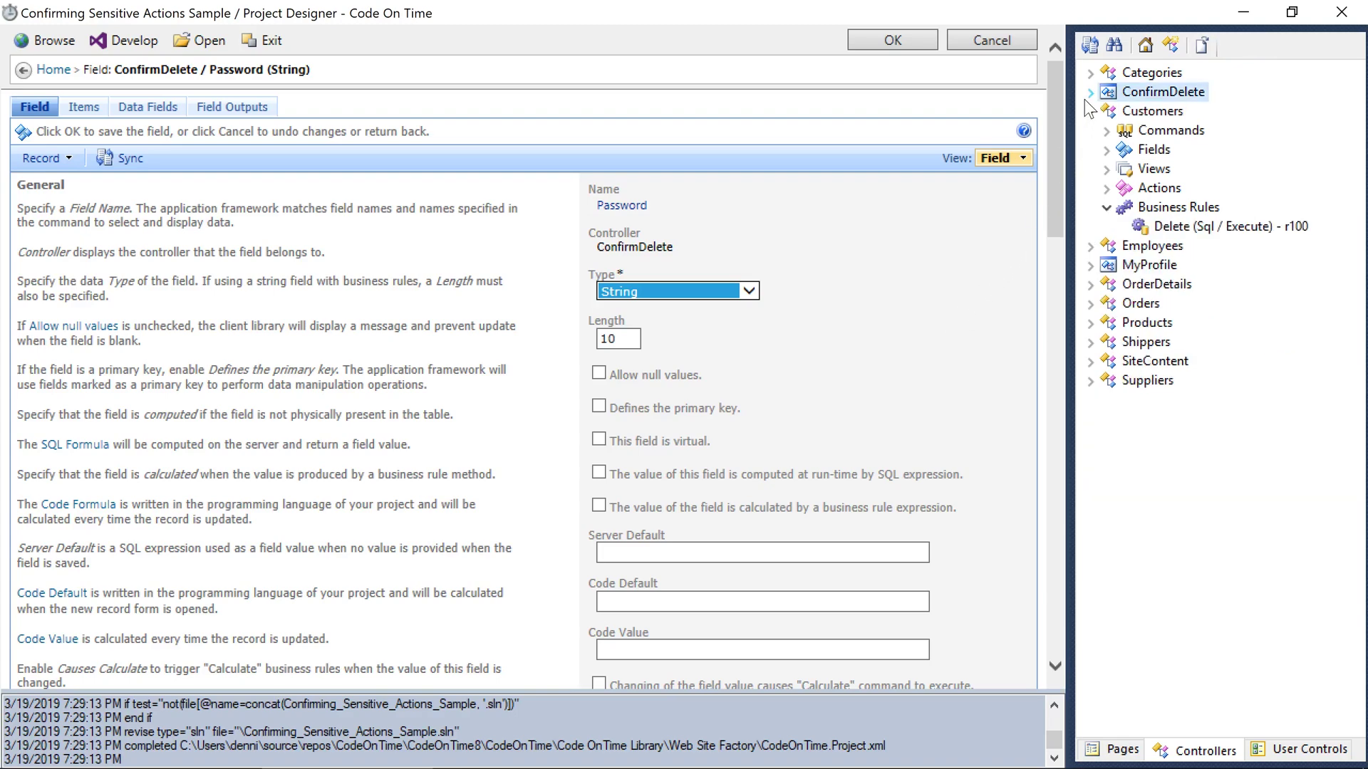
click(1107, 207)
click(1111, 188)
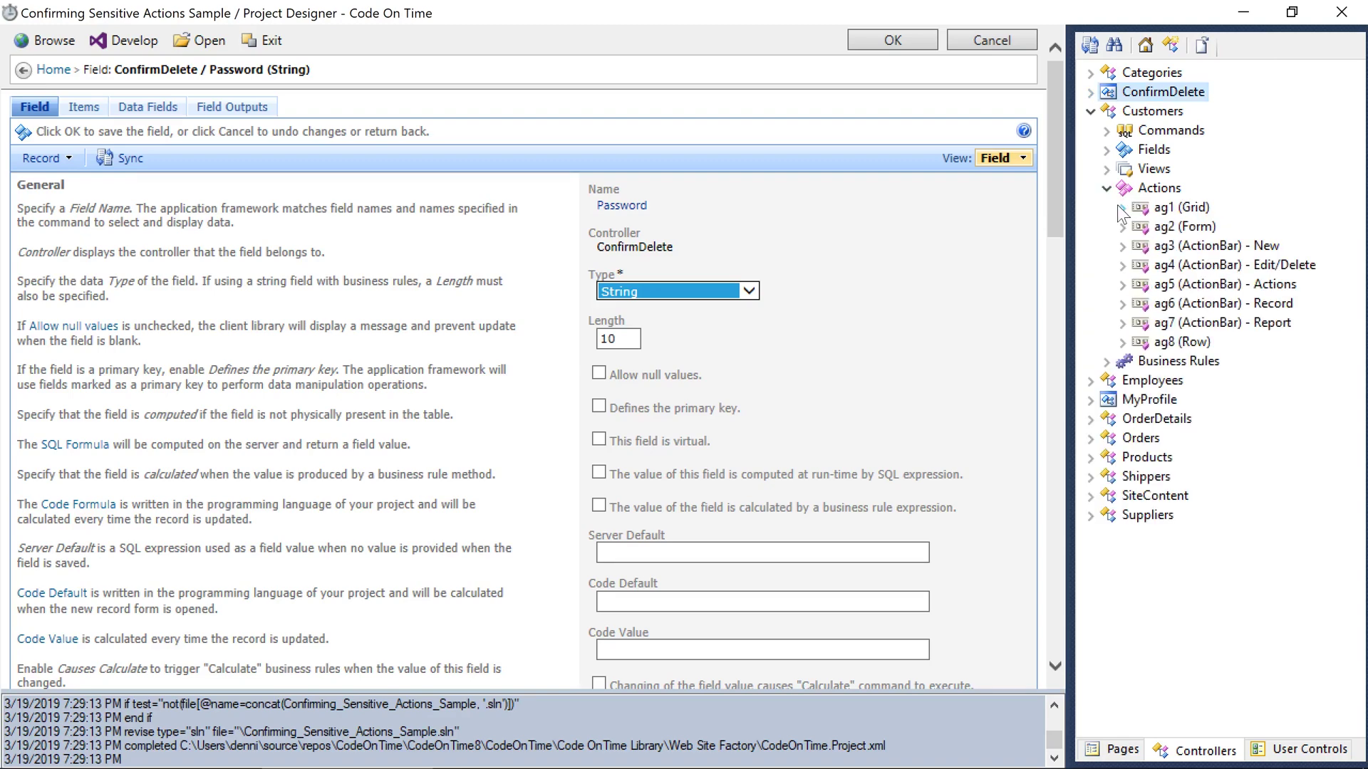
click(1123, 209)
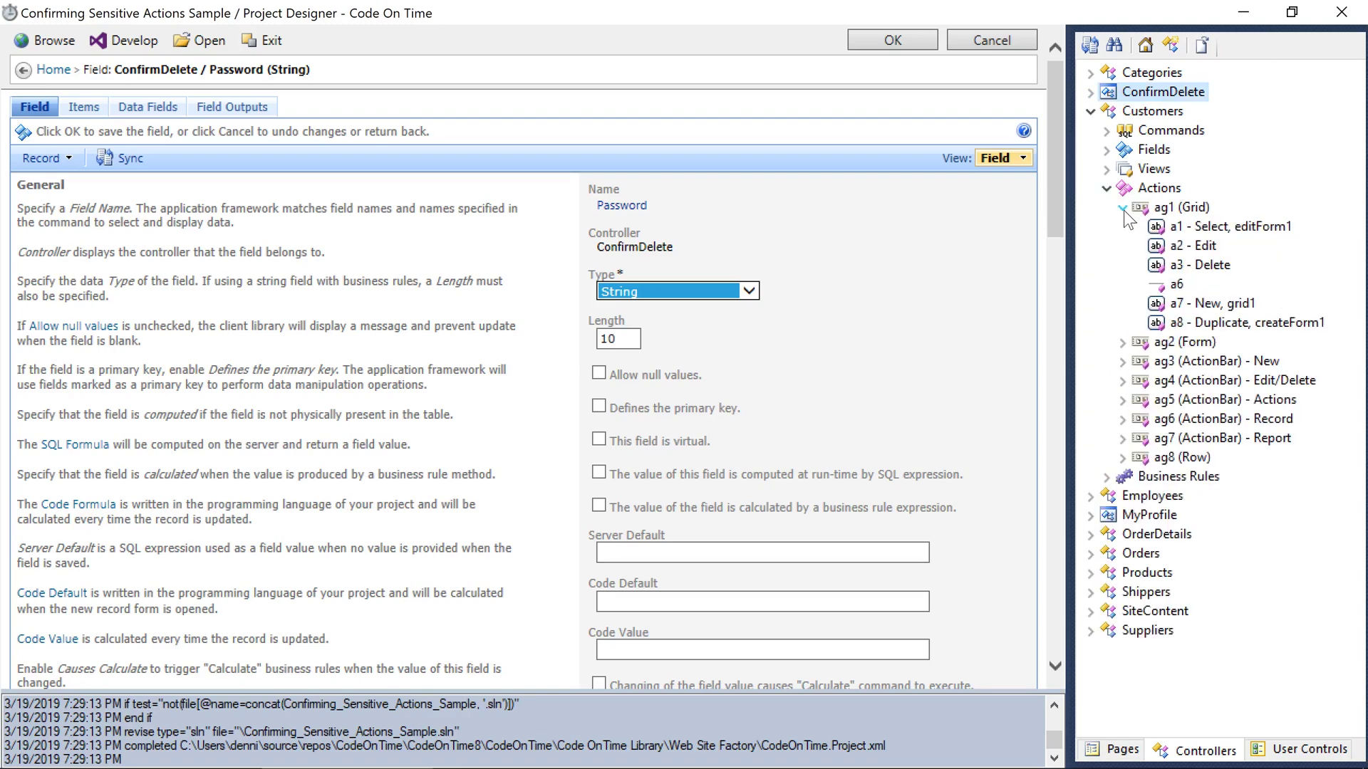
click(1188, 265)
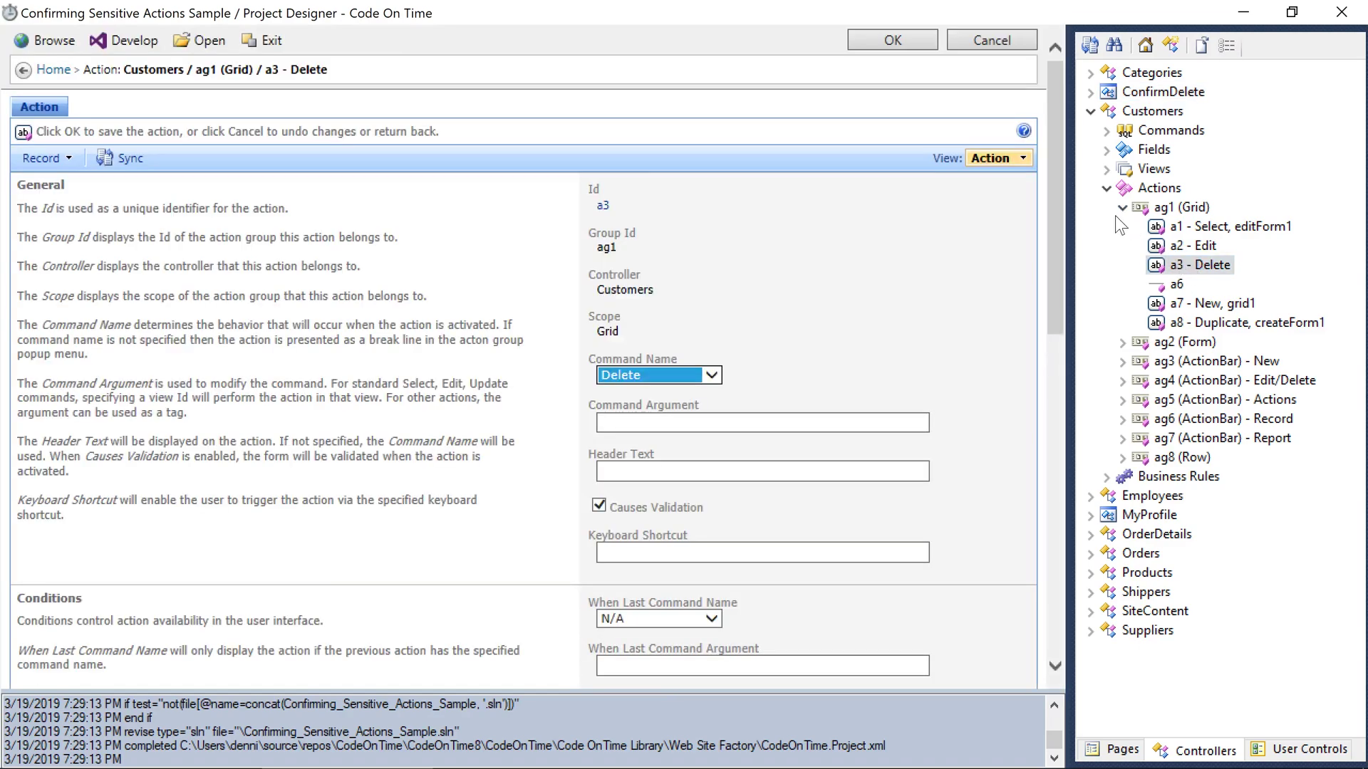
drag(1056, 172, 1030, 461)
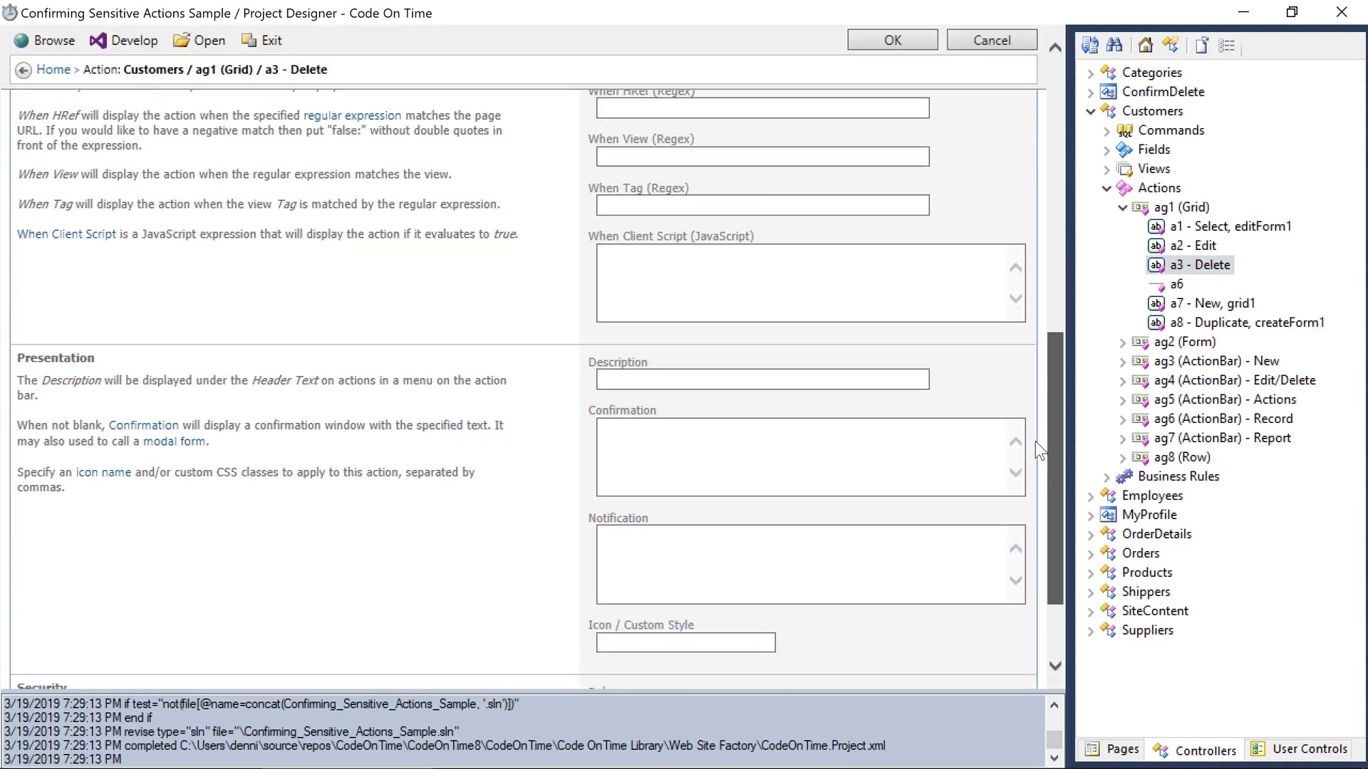
click(993, 390)
text(_controller=)
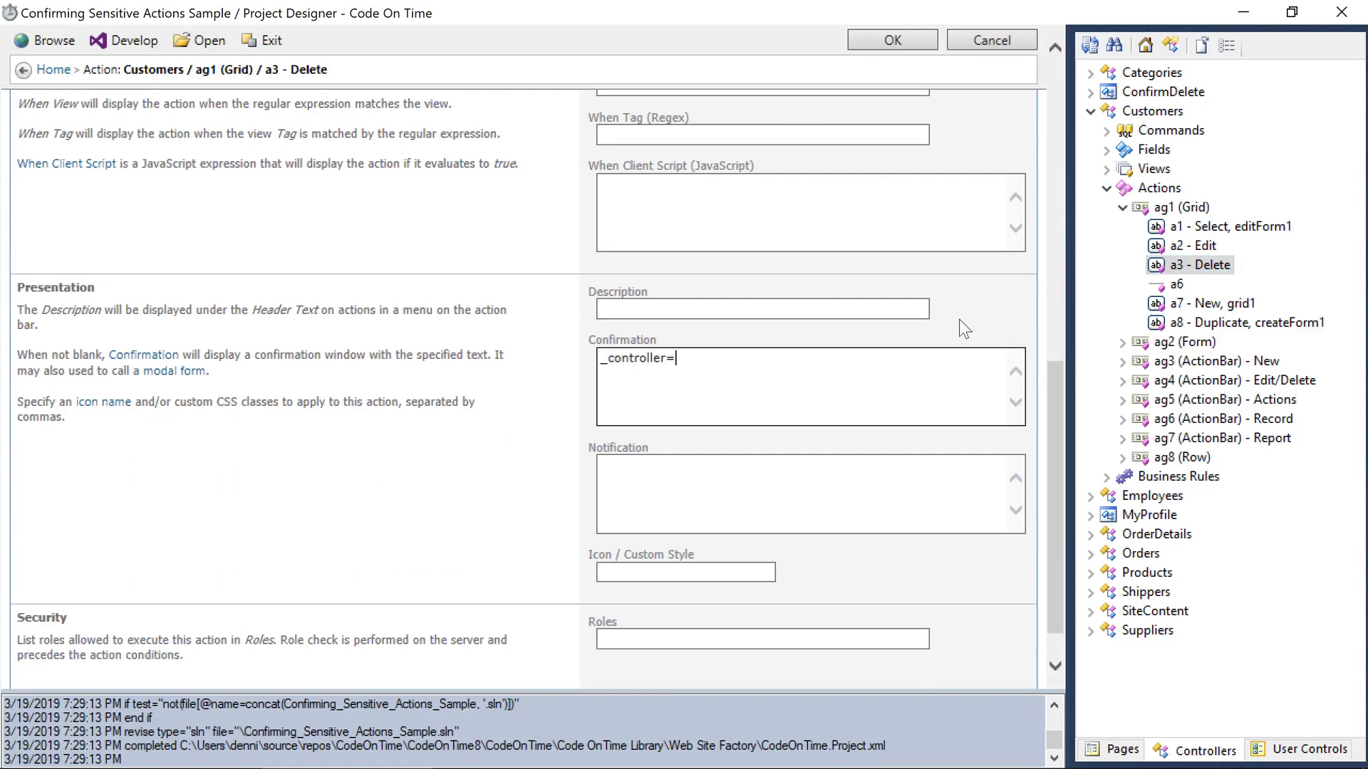
text(ConfirmDelete _)
text(title=Are you sure you)
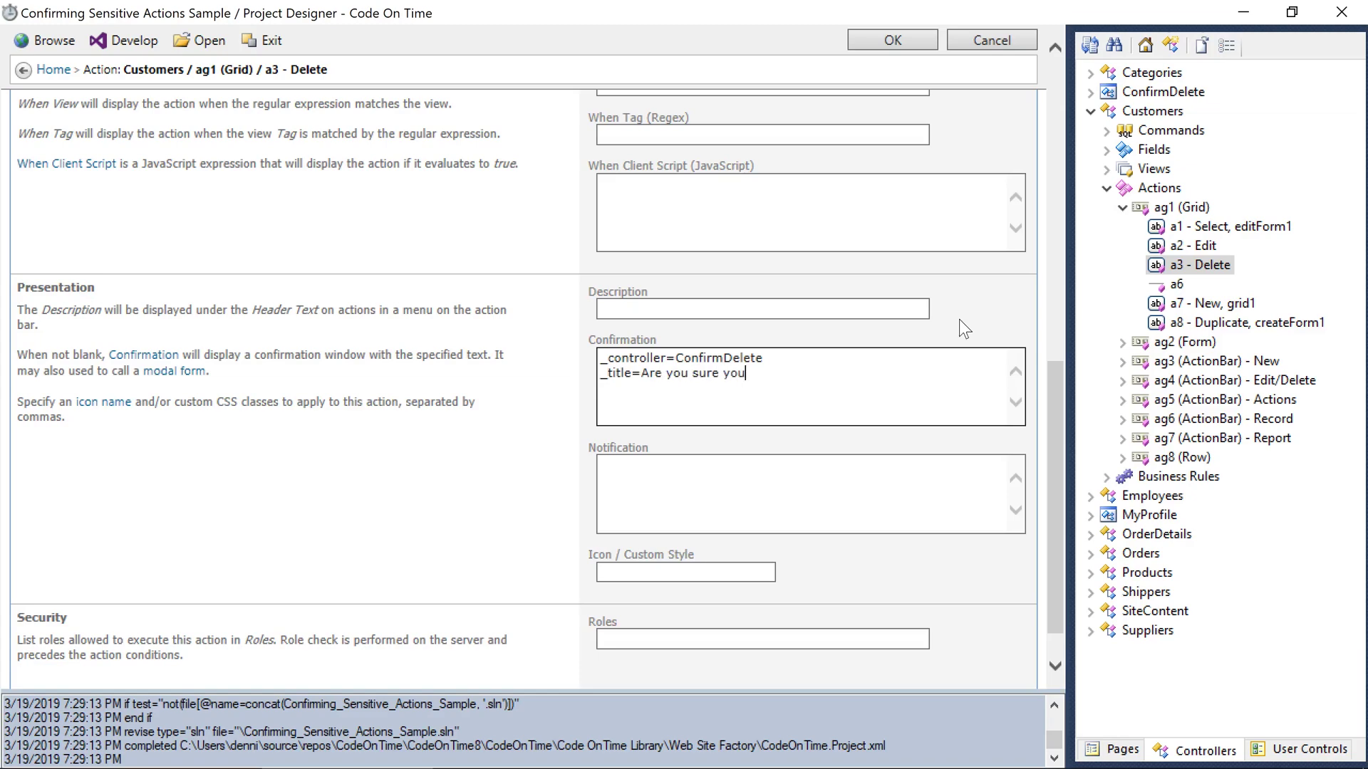
text( want to delete this customer?)
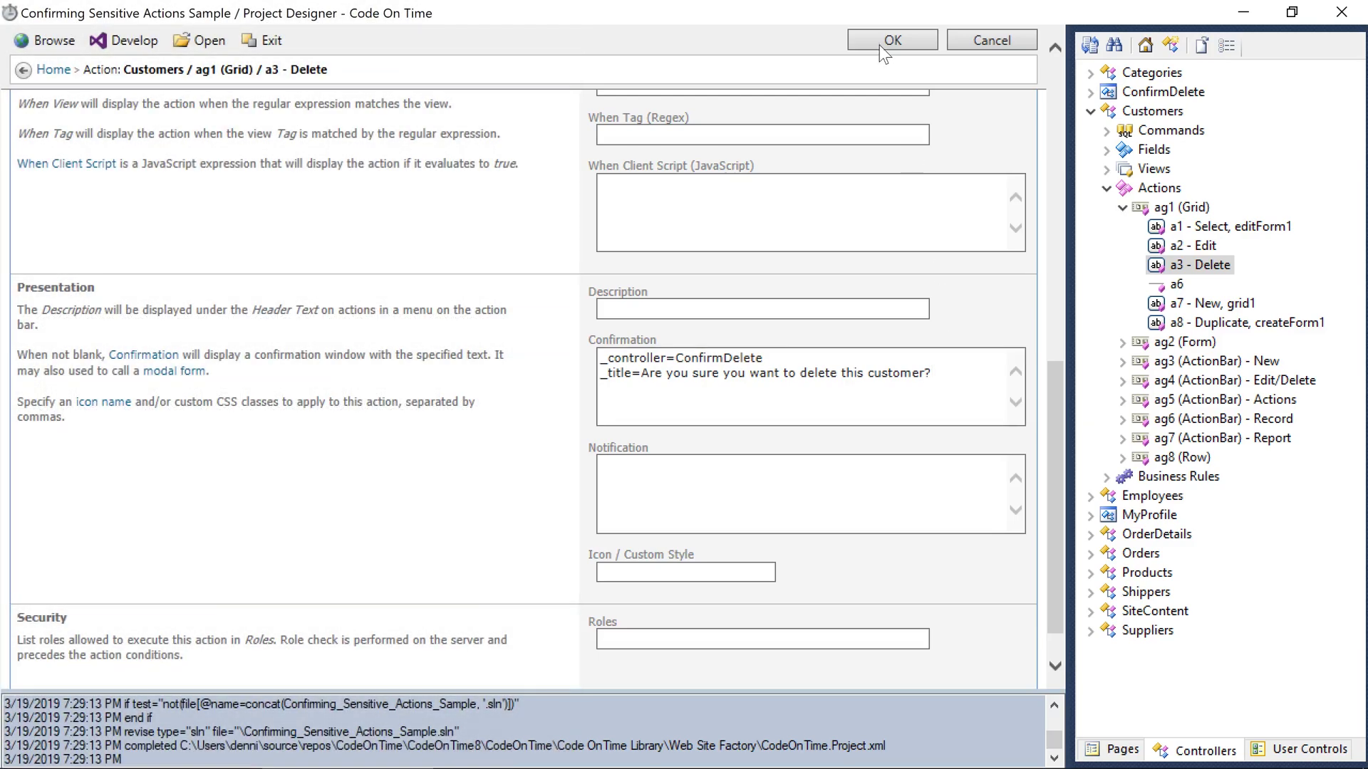
click(880, 37)
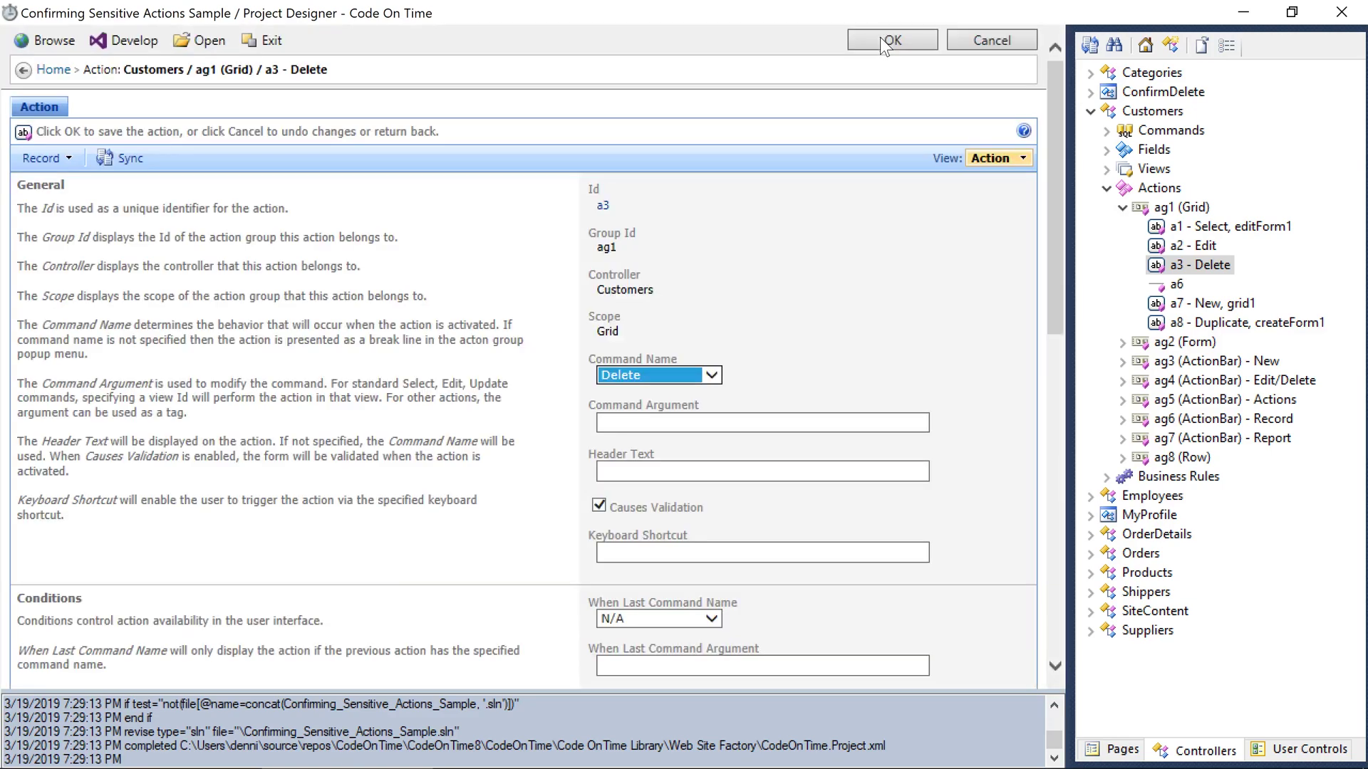
click(1120, 342)
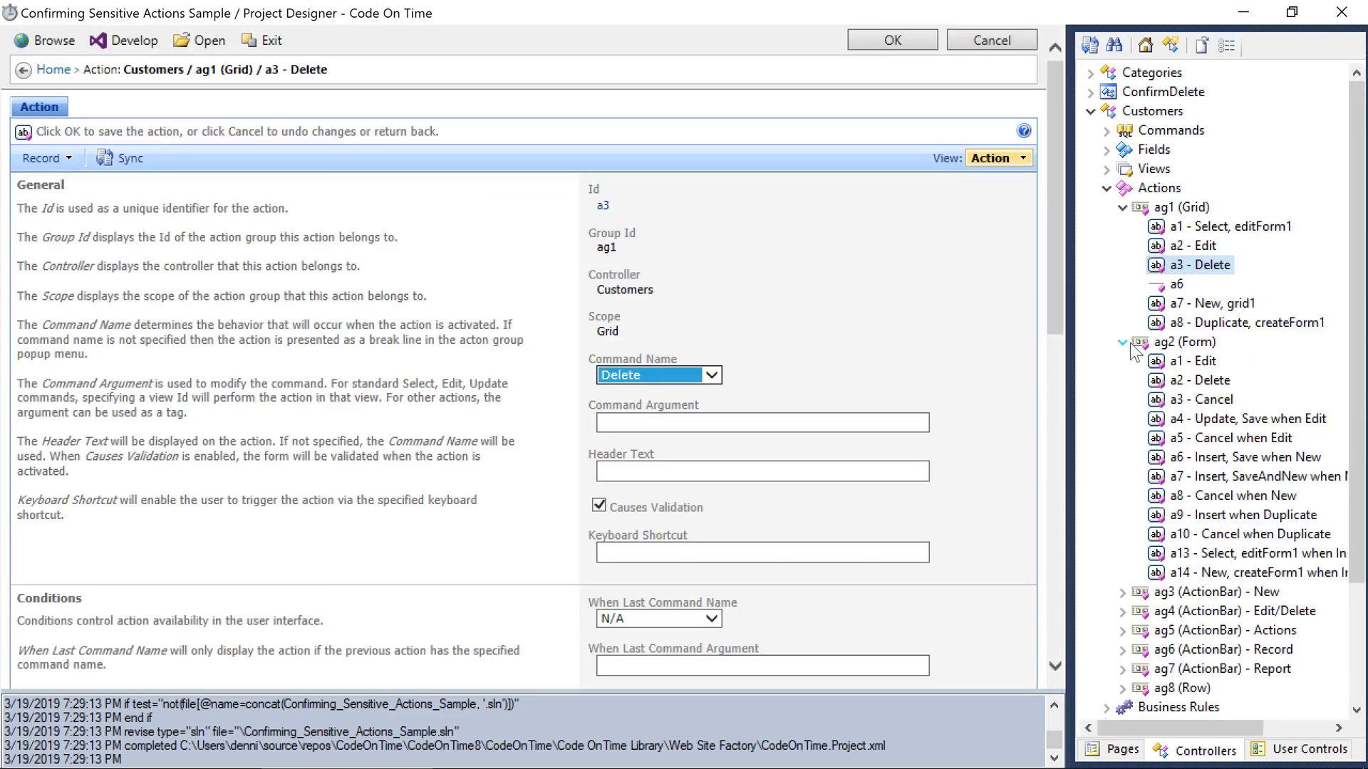
- Paste the ConfirmDelete _controller and _title lines into the ag2 (Form) a2 - Delete Confirmation and save
click(1187, 380)
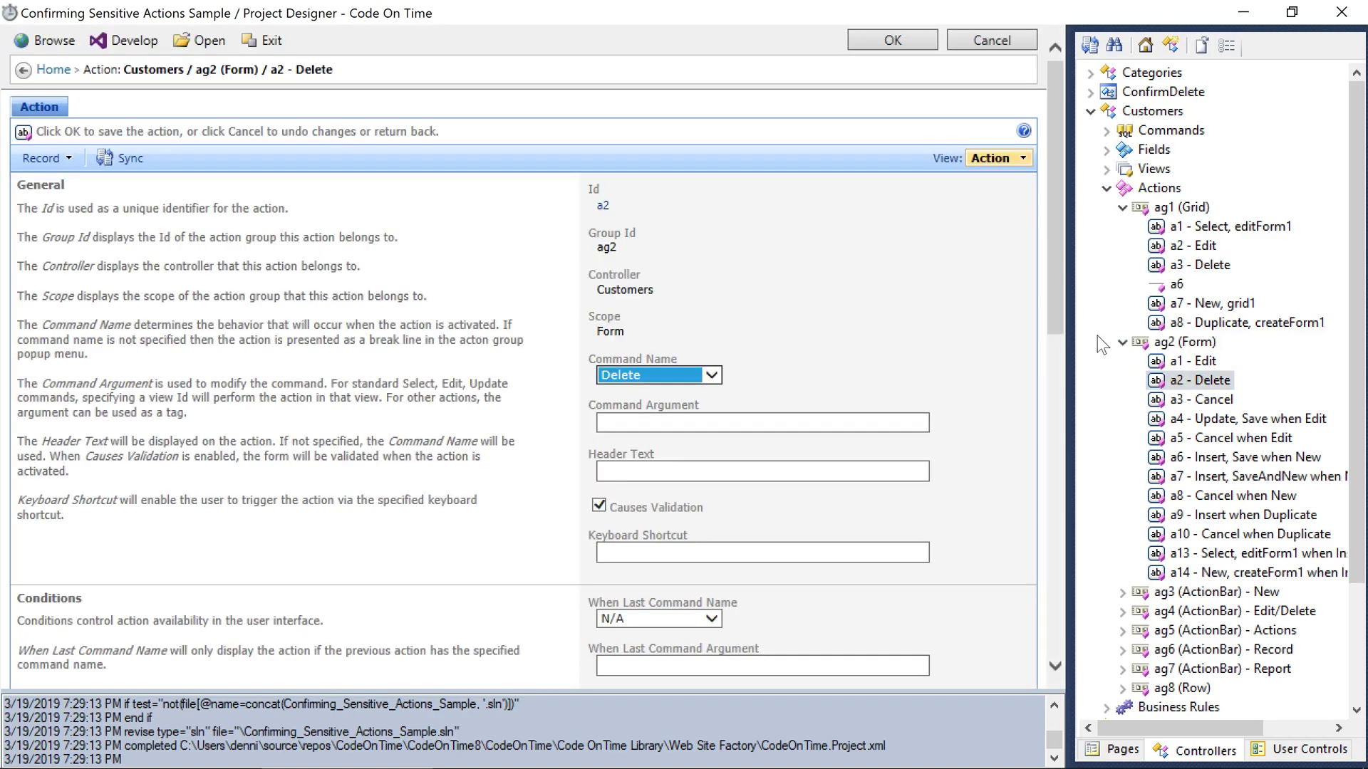
drag(1054, 304, 1042, 595)
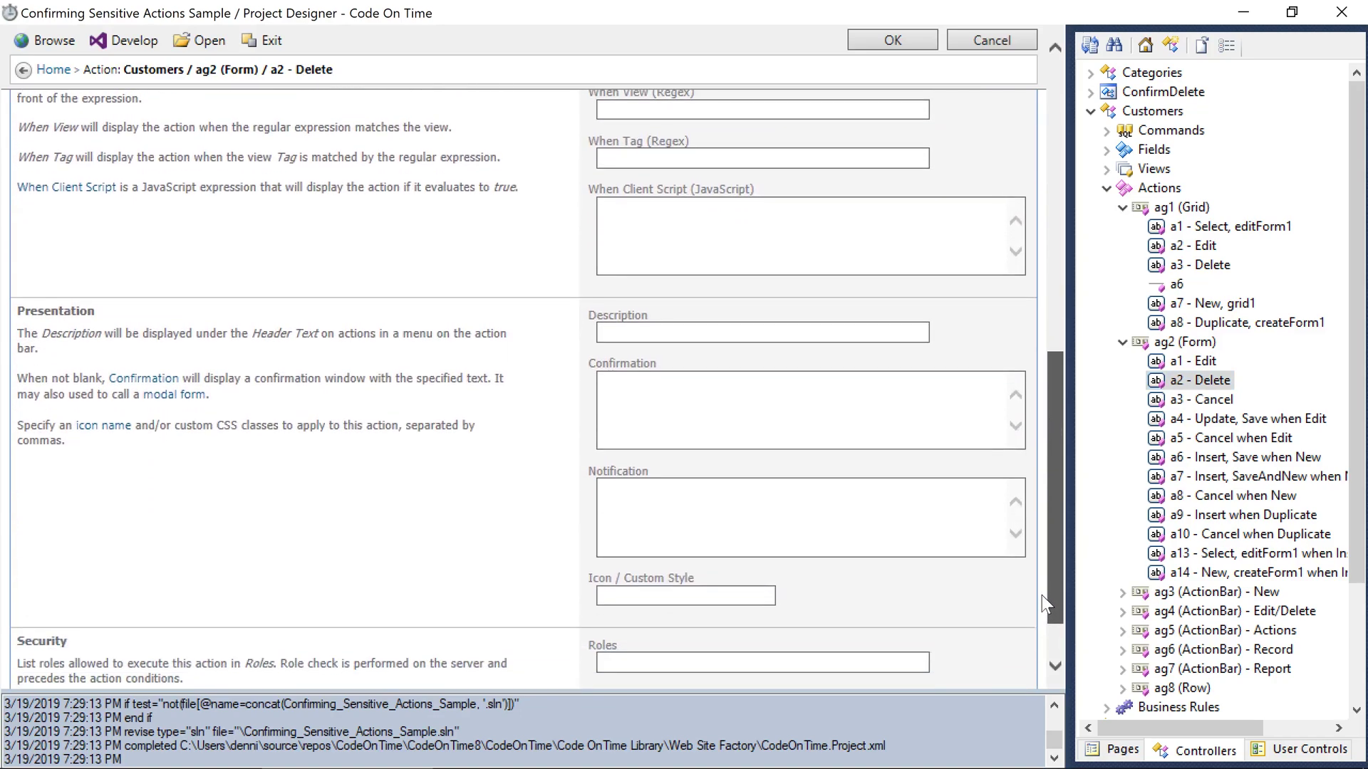
click(812, 406)
text(_controller=ConfirmDelete _title=Are you sure you want to delete this customer?)
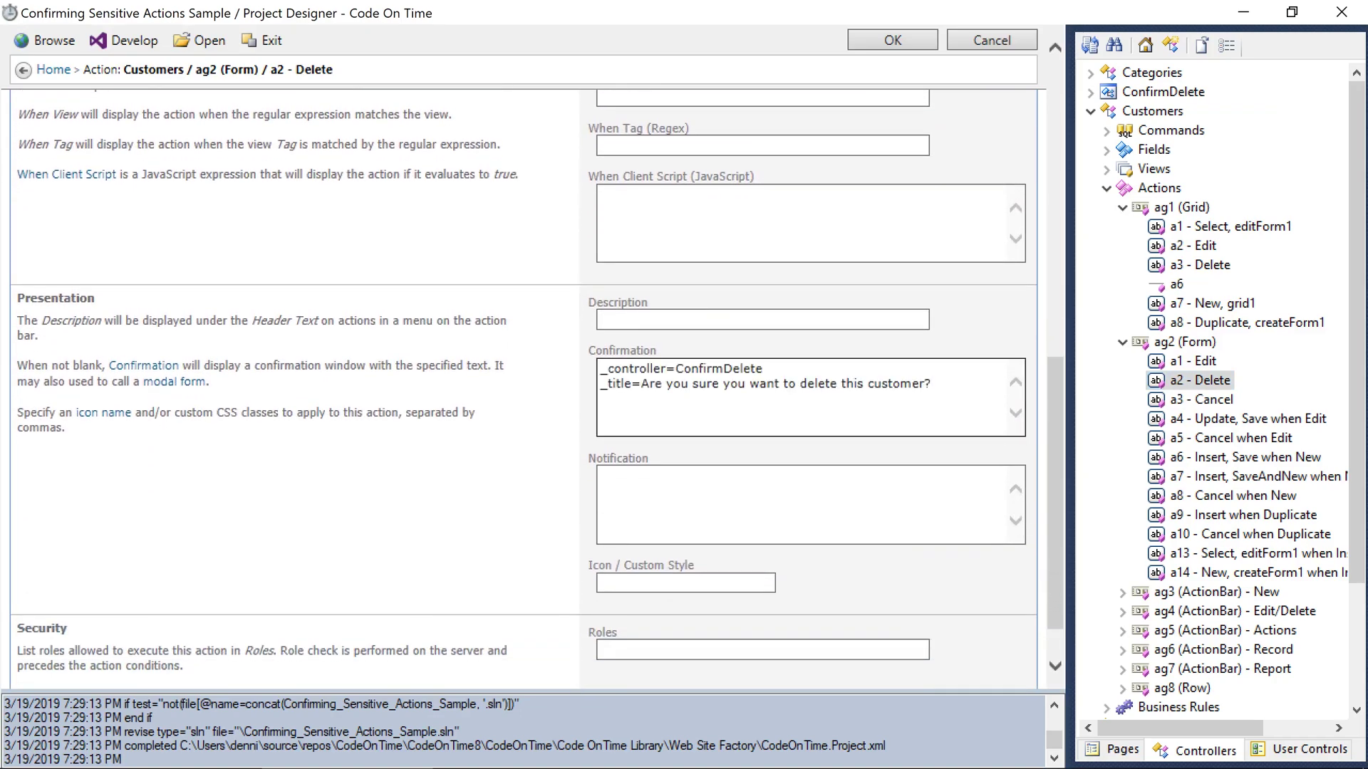
click(895, 41)
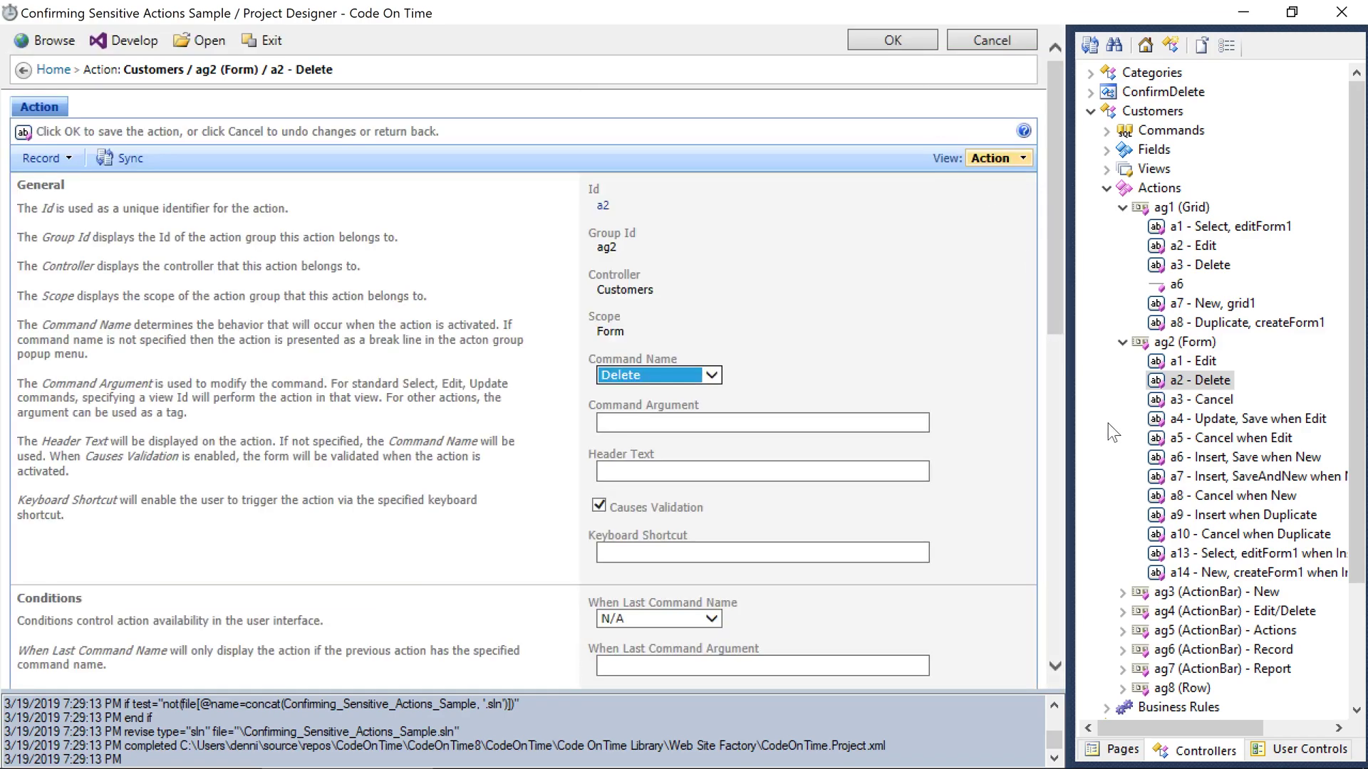
- Give the ag4 (ActionBar) a2 - Delete action the ConfirmDelete confirmation, then collapse Actions
click(1122, 612)
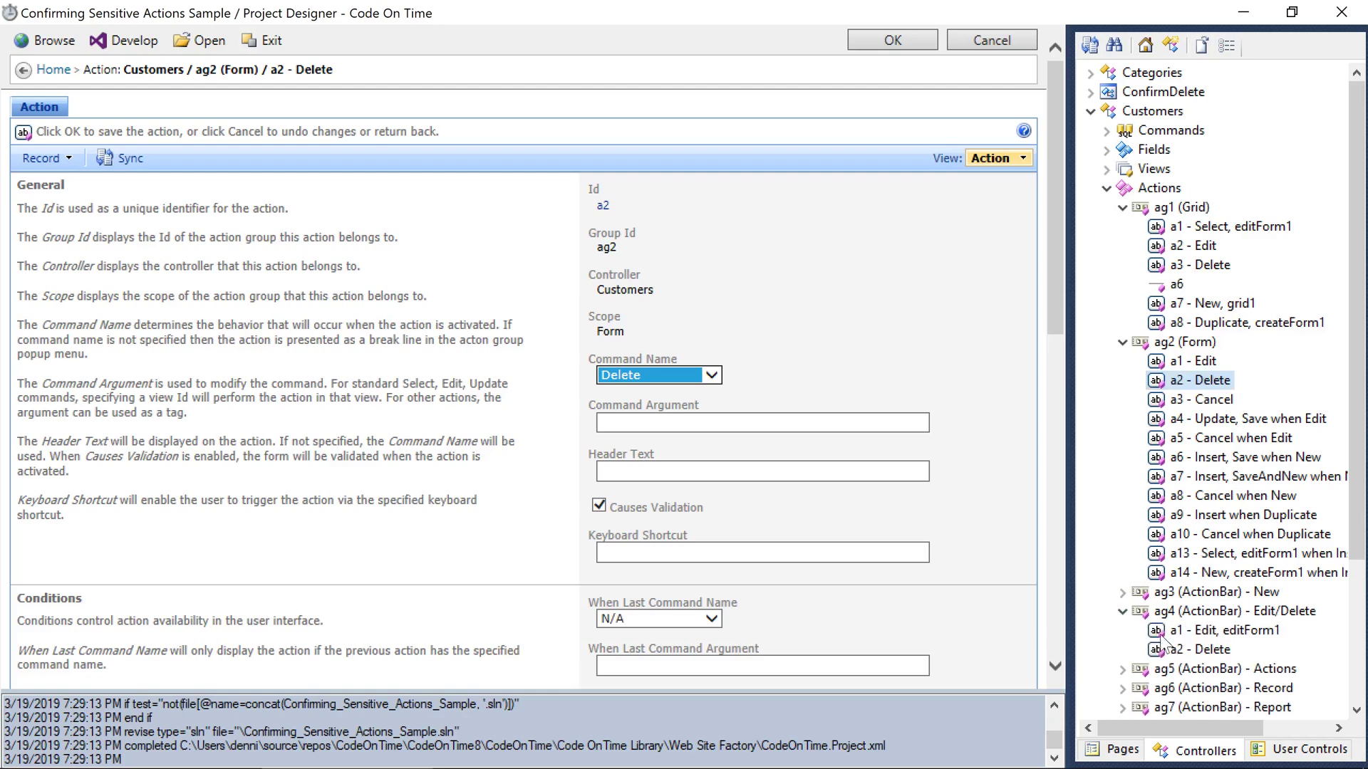
click(1188, 651)
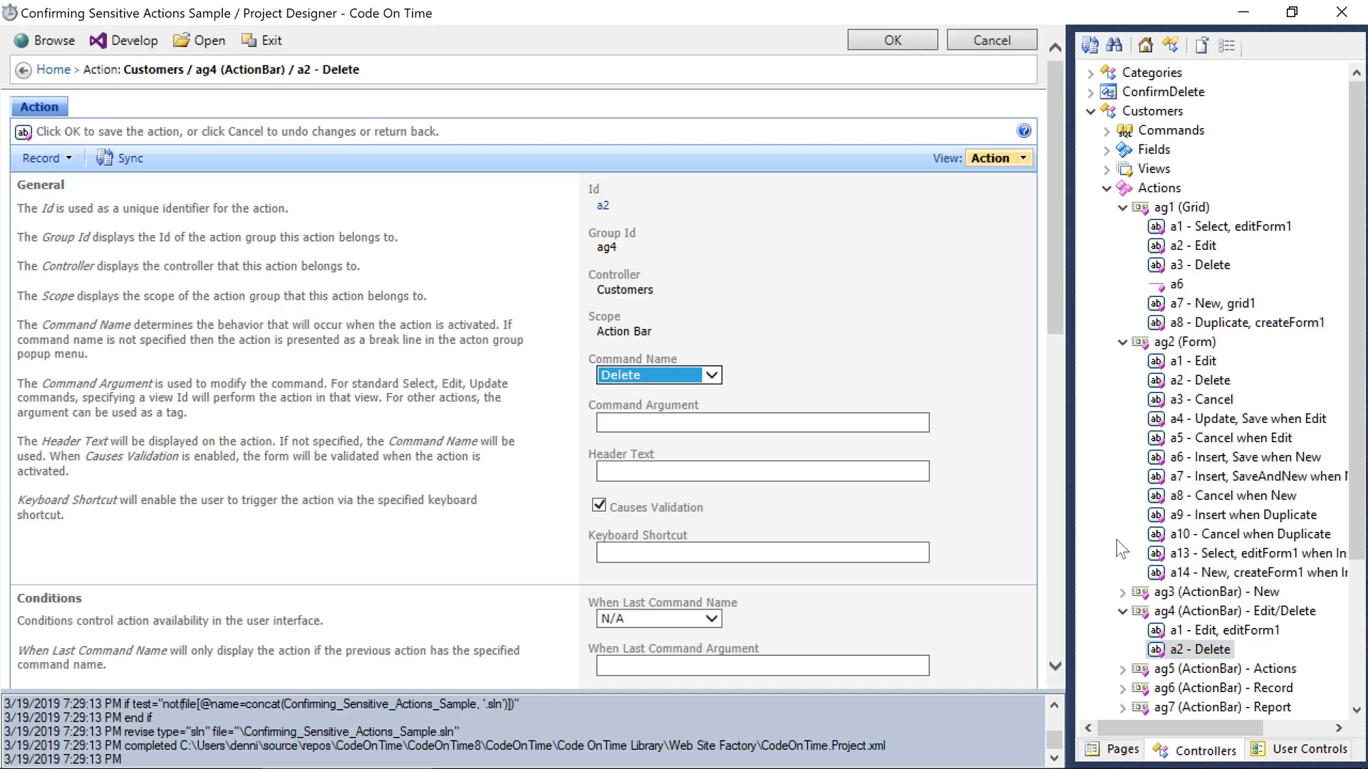
drag(1053, 308, 1058, 606)
text(_controller=ConfirmDelete _title=Are you sure you want to delete this customer?)
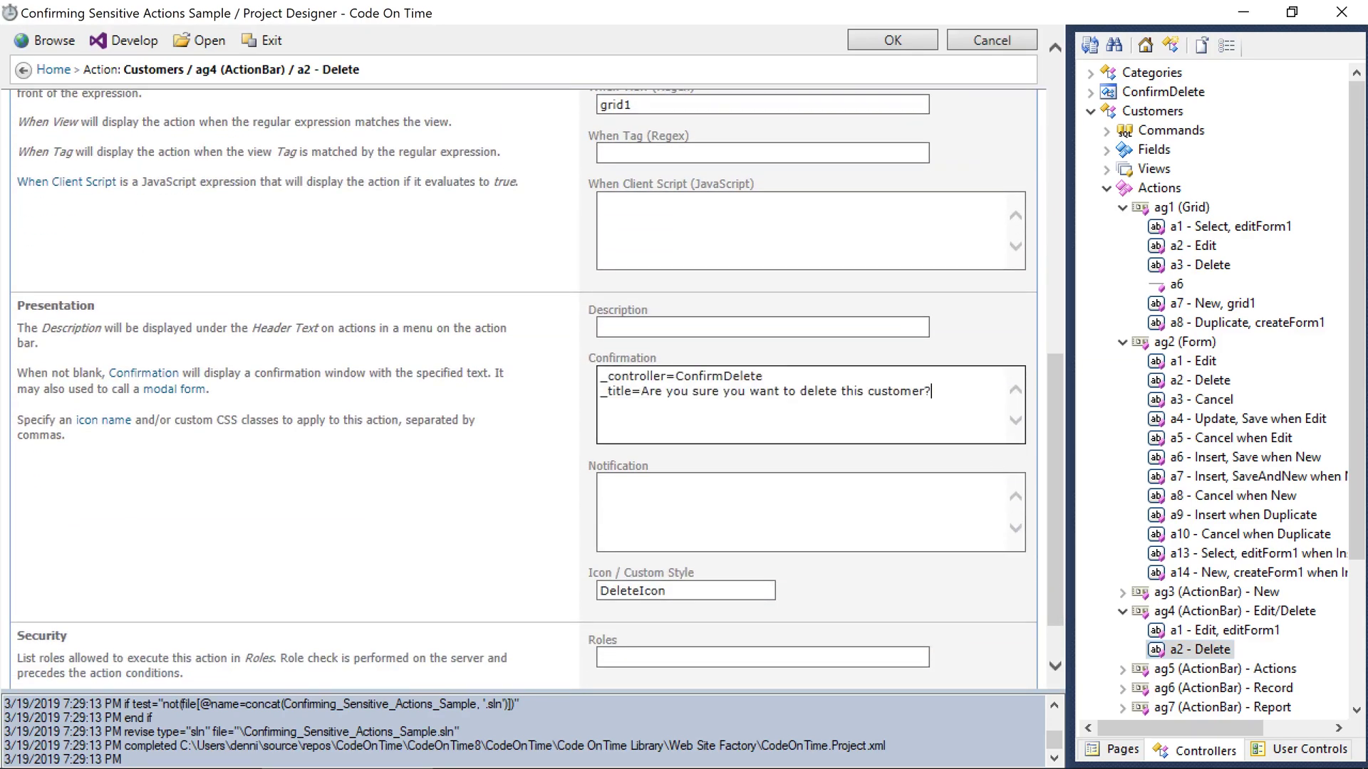
click(914, 34)
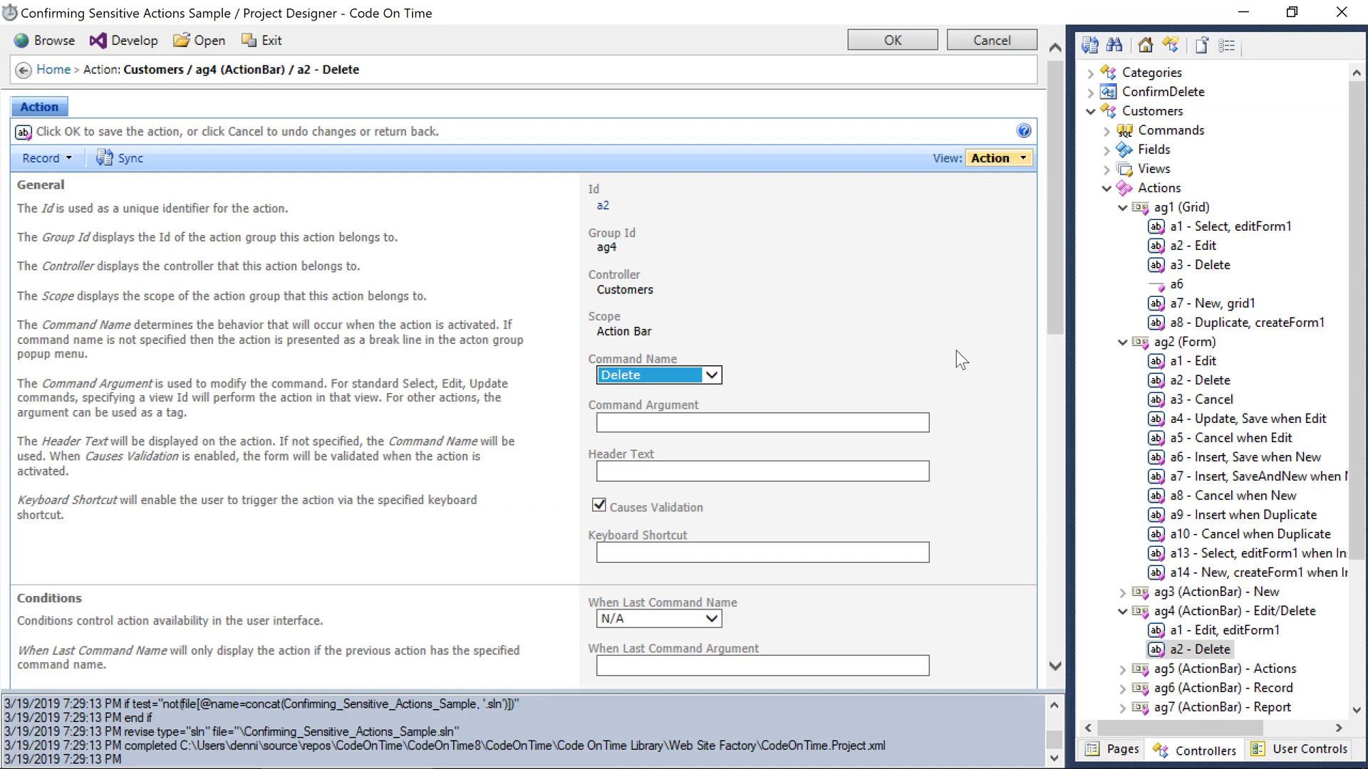
click(1107, 188)
click(1131, 210)
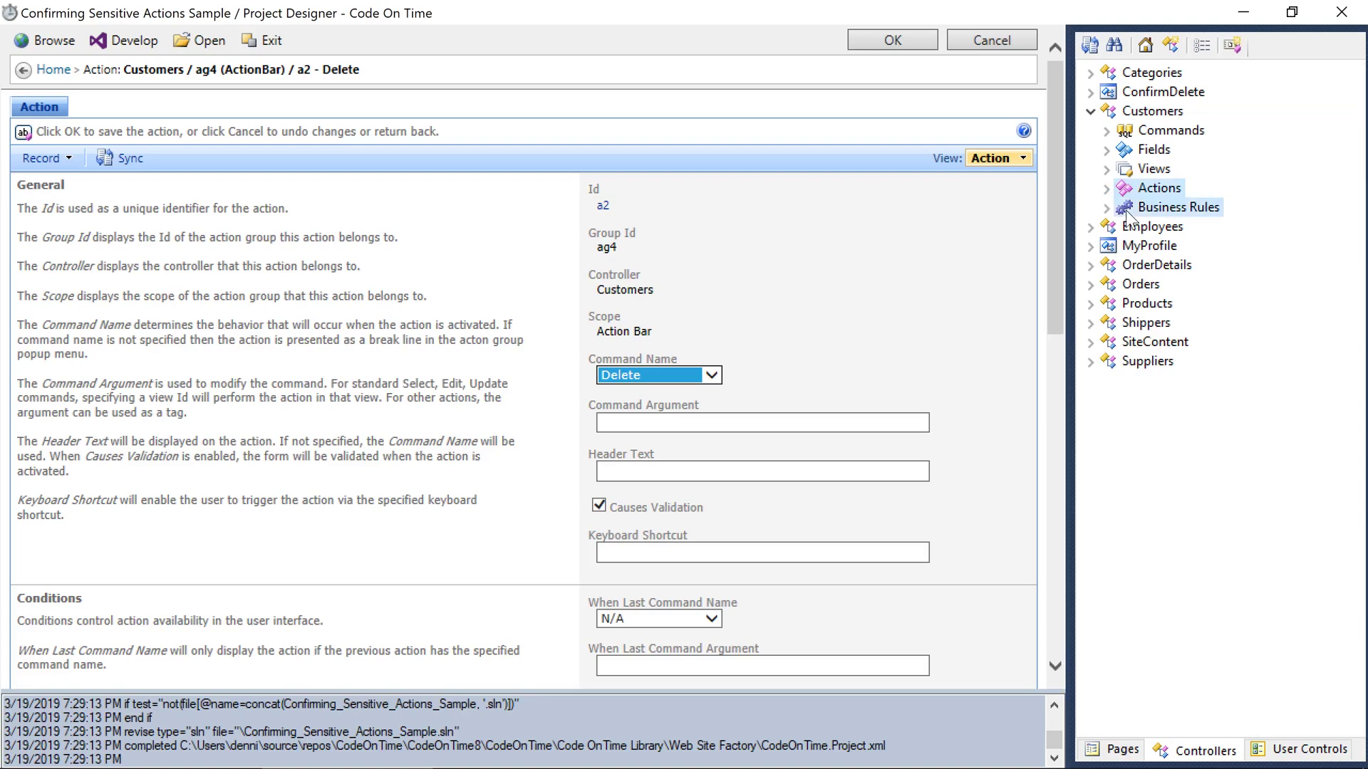
- Add a C# / Visual Basic Customers business rule for Delete in the Before phase
click(1186, 255)
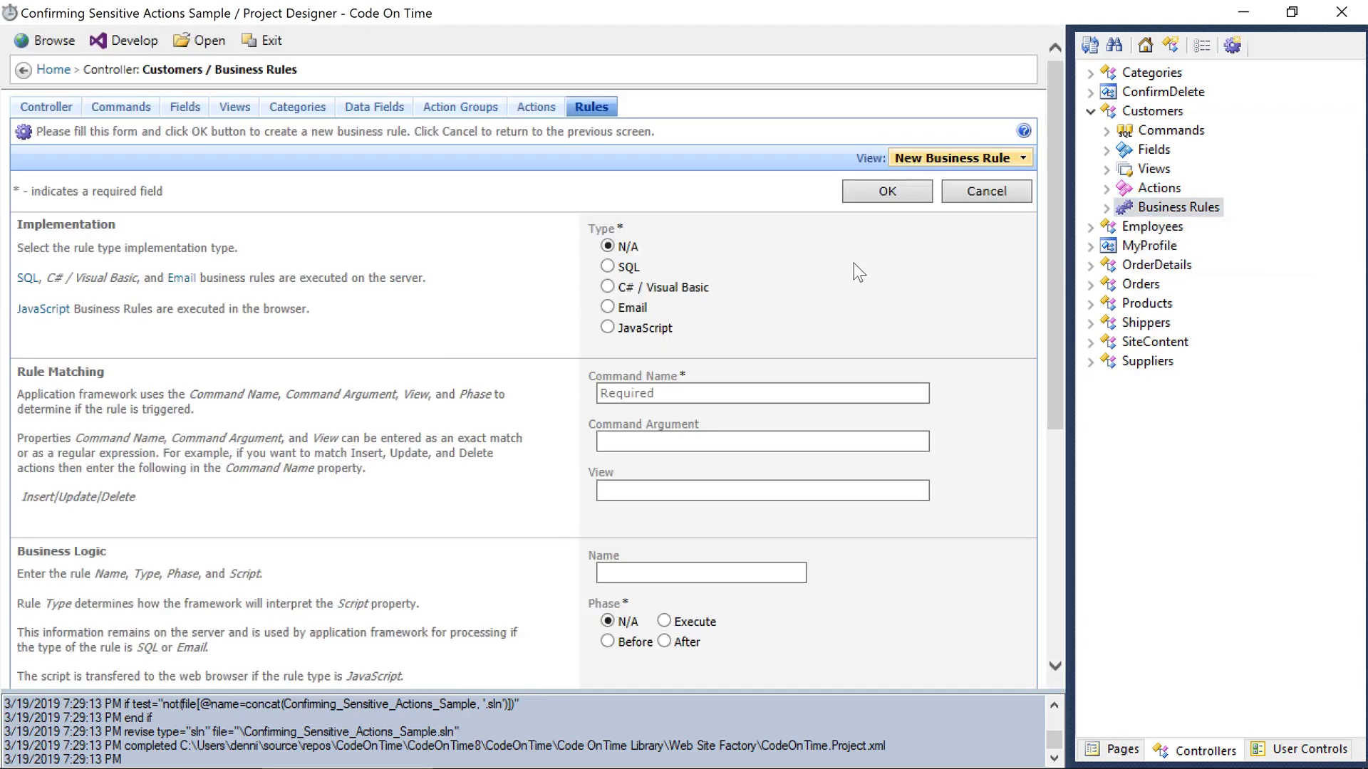
click(686, 293)
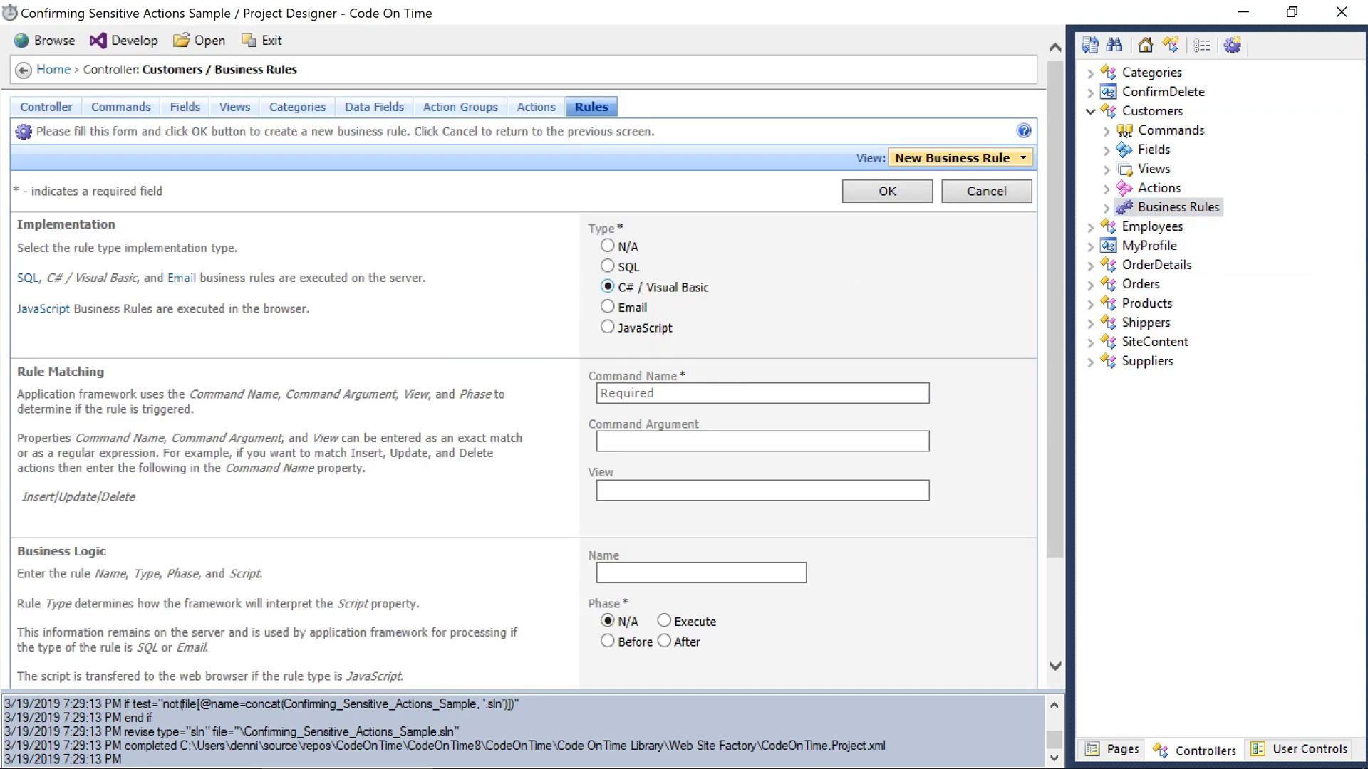
key(Tab)
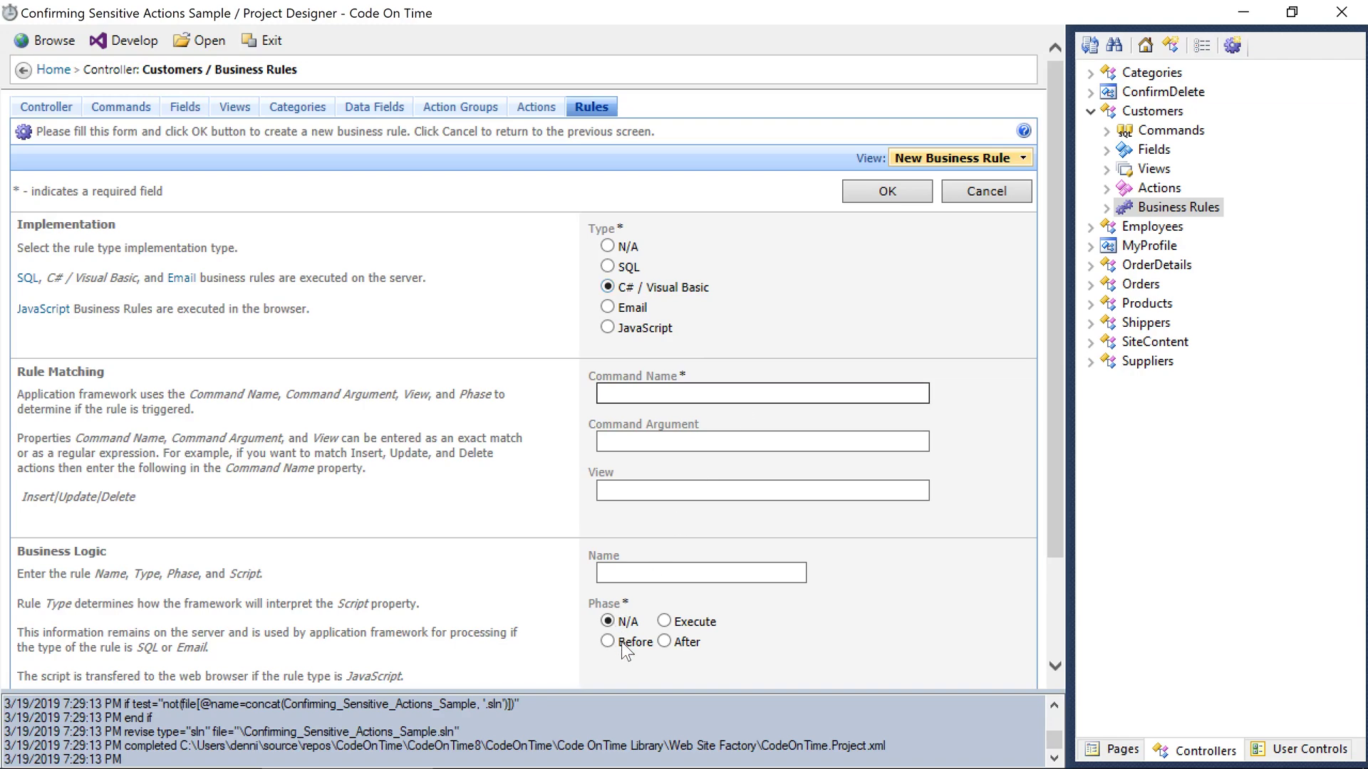
click(609, 642)
click(674, 394)
text(Delete)
click(856, 193)
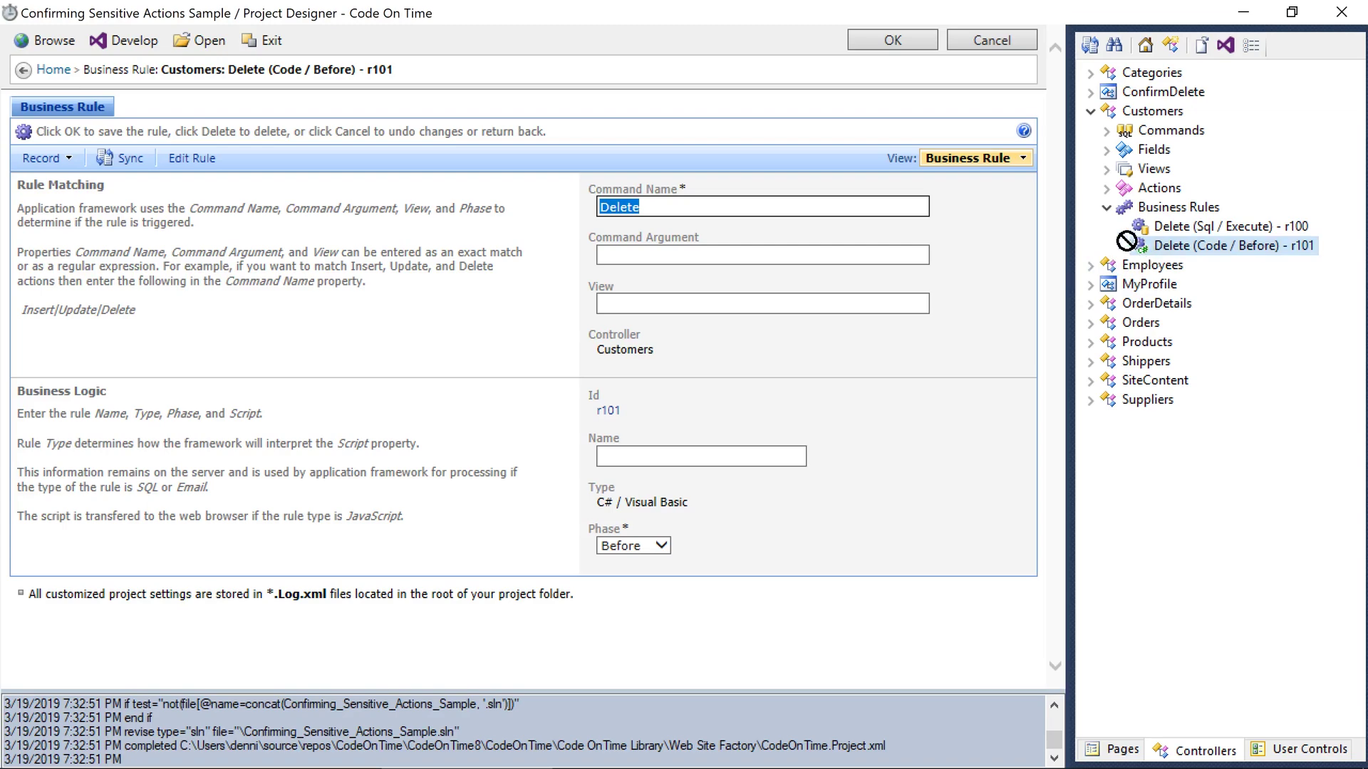
- Select the new r101 rule and open its code in Visual Studio
shift+click(1111, 227)
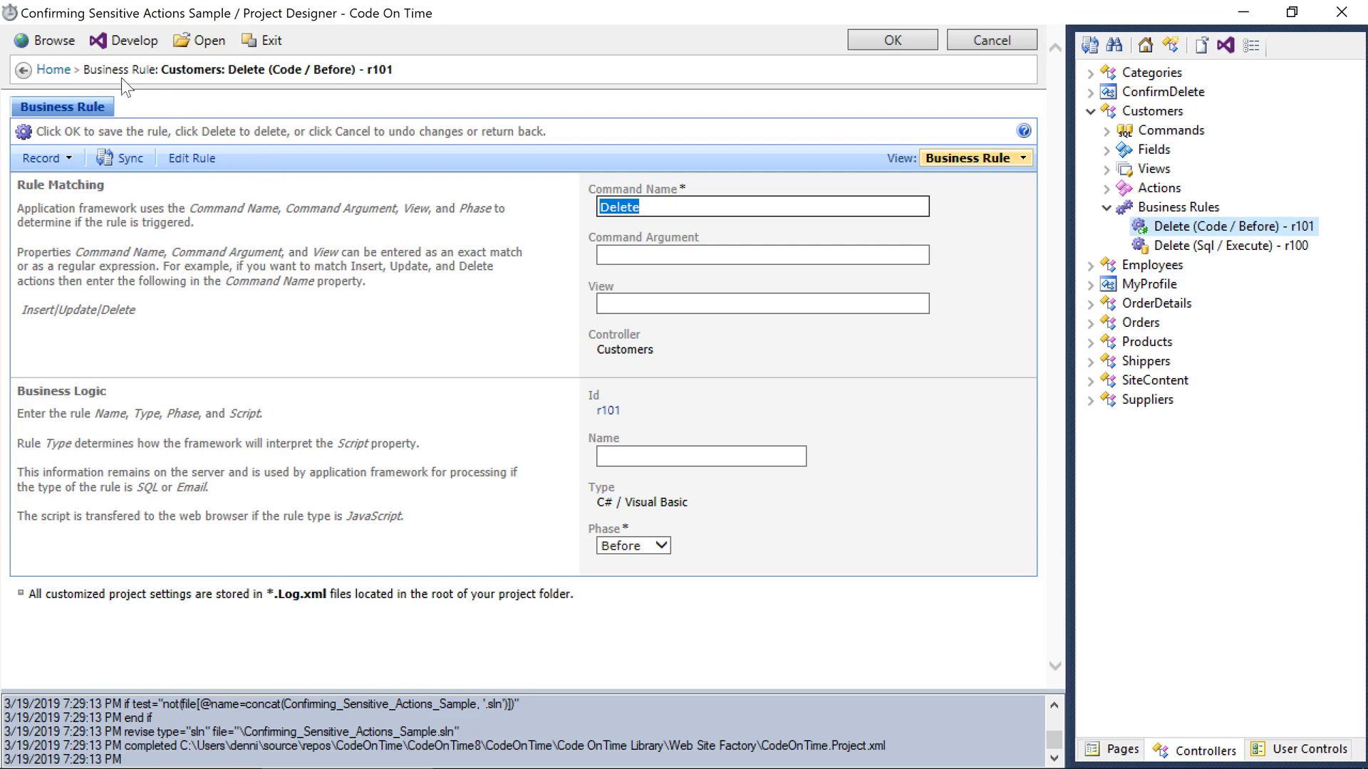
click(45, 40)
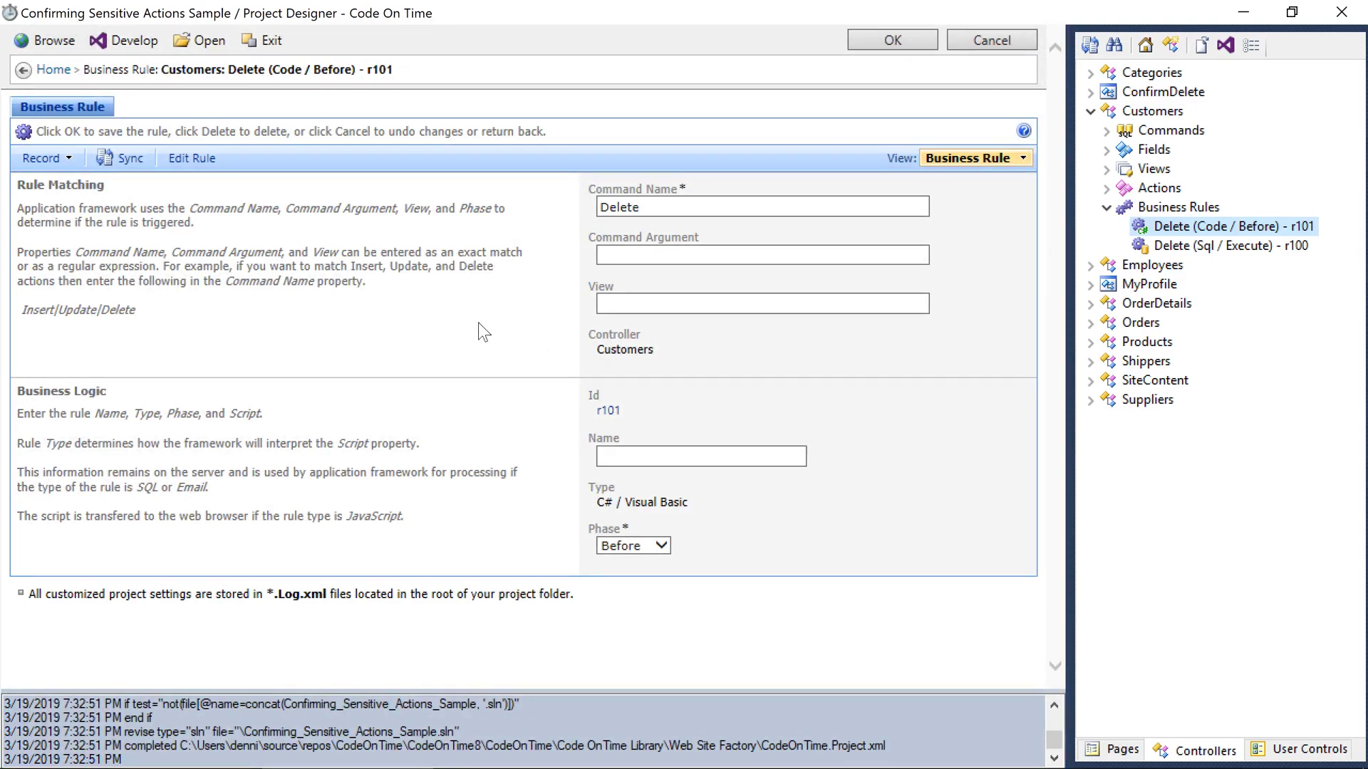
click(193, 159)
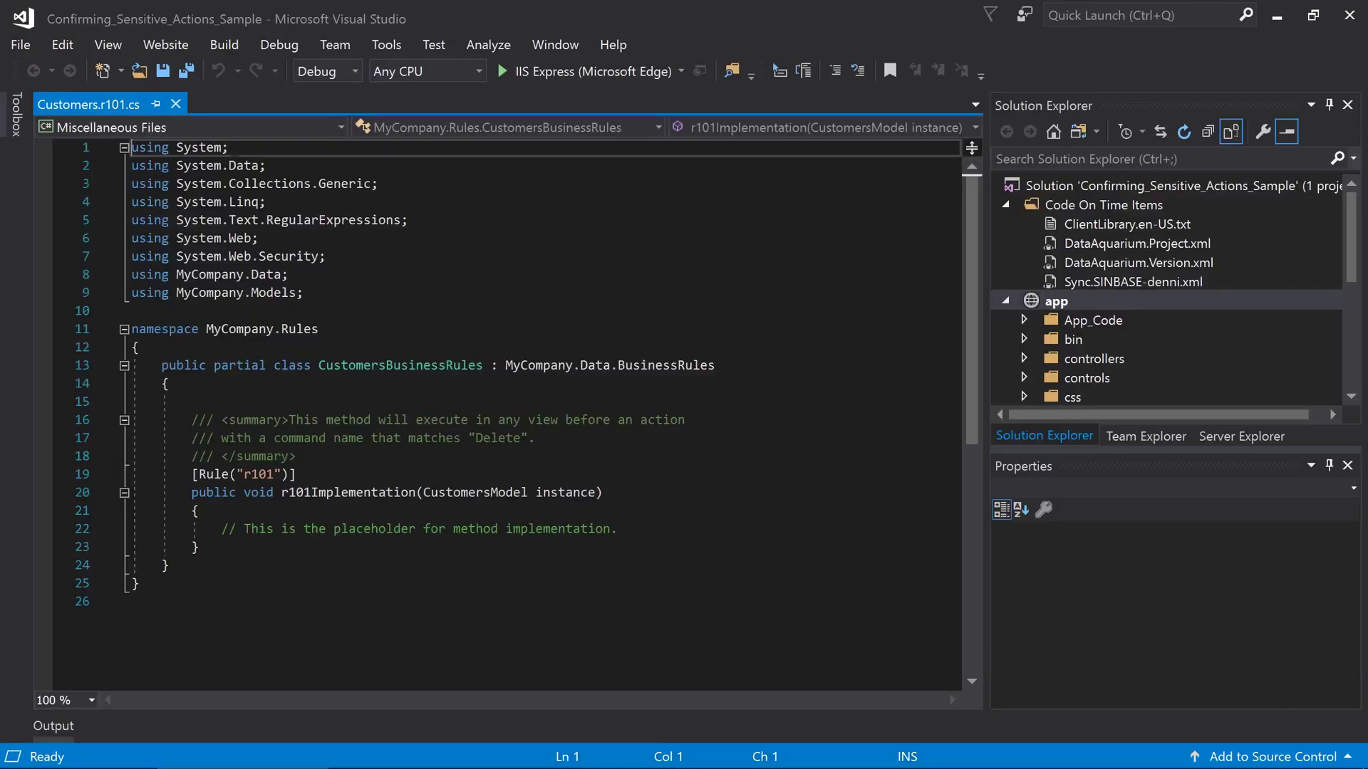
- Add a check throwing "The customer has not been deleted." unless password is yes; save Customers.r101.cs
key(Return)
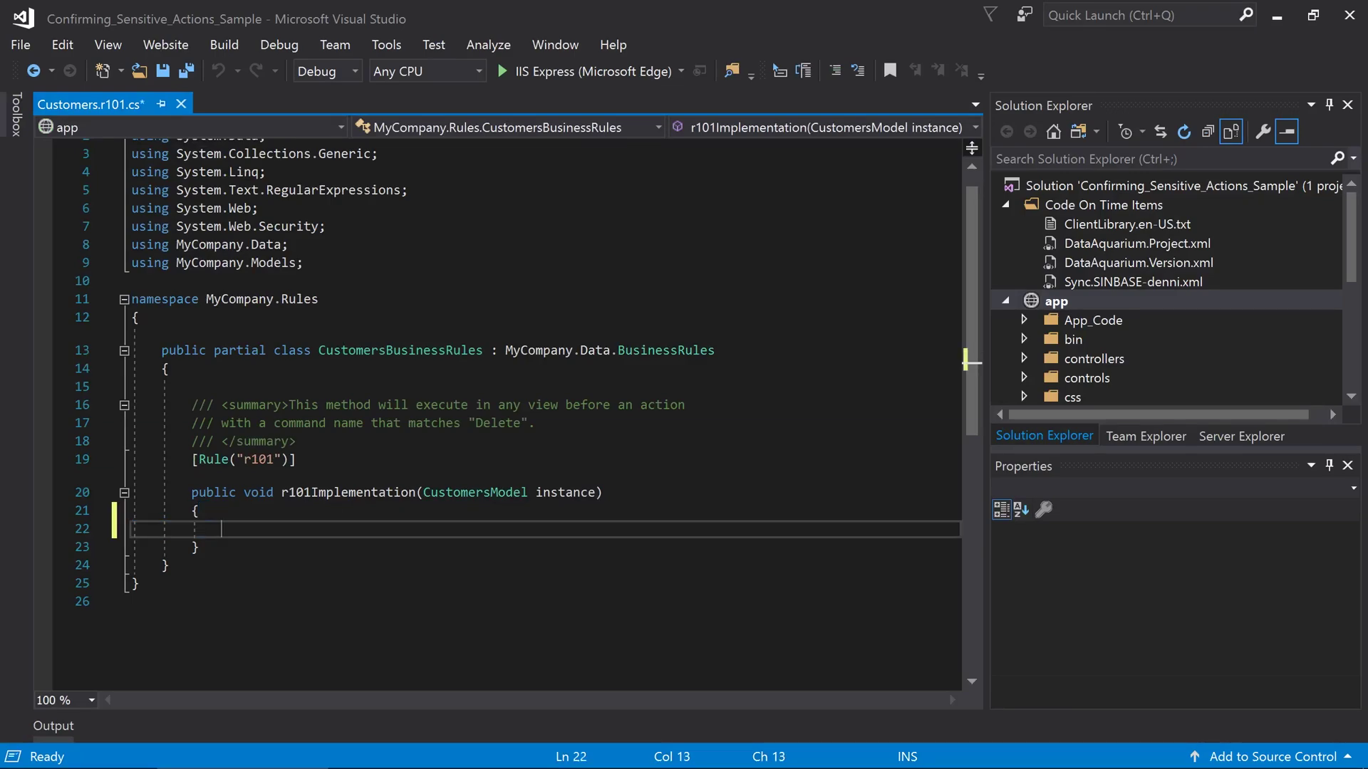
text(var password = )
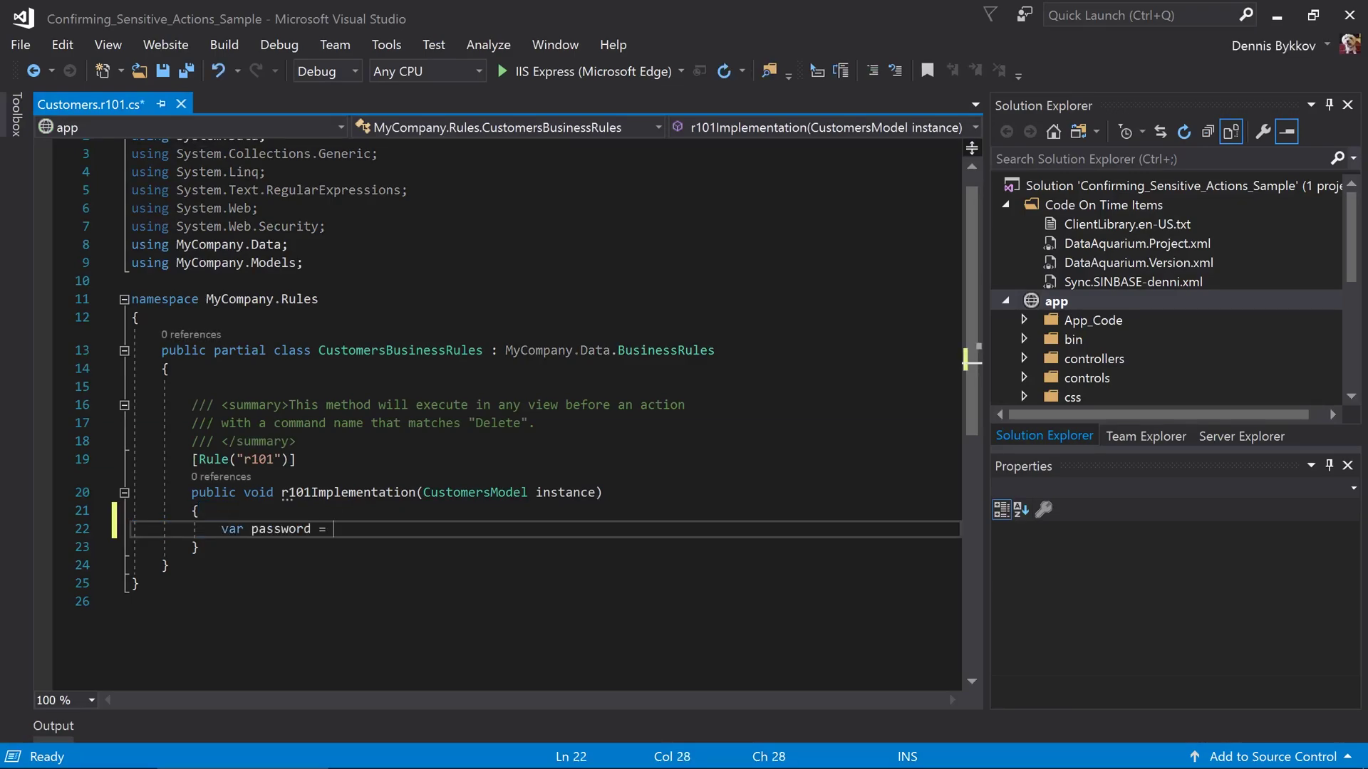
text((string)SelectFieldV)
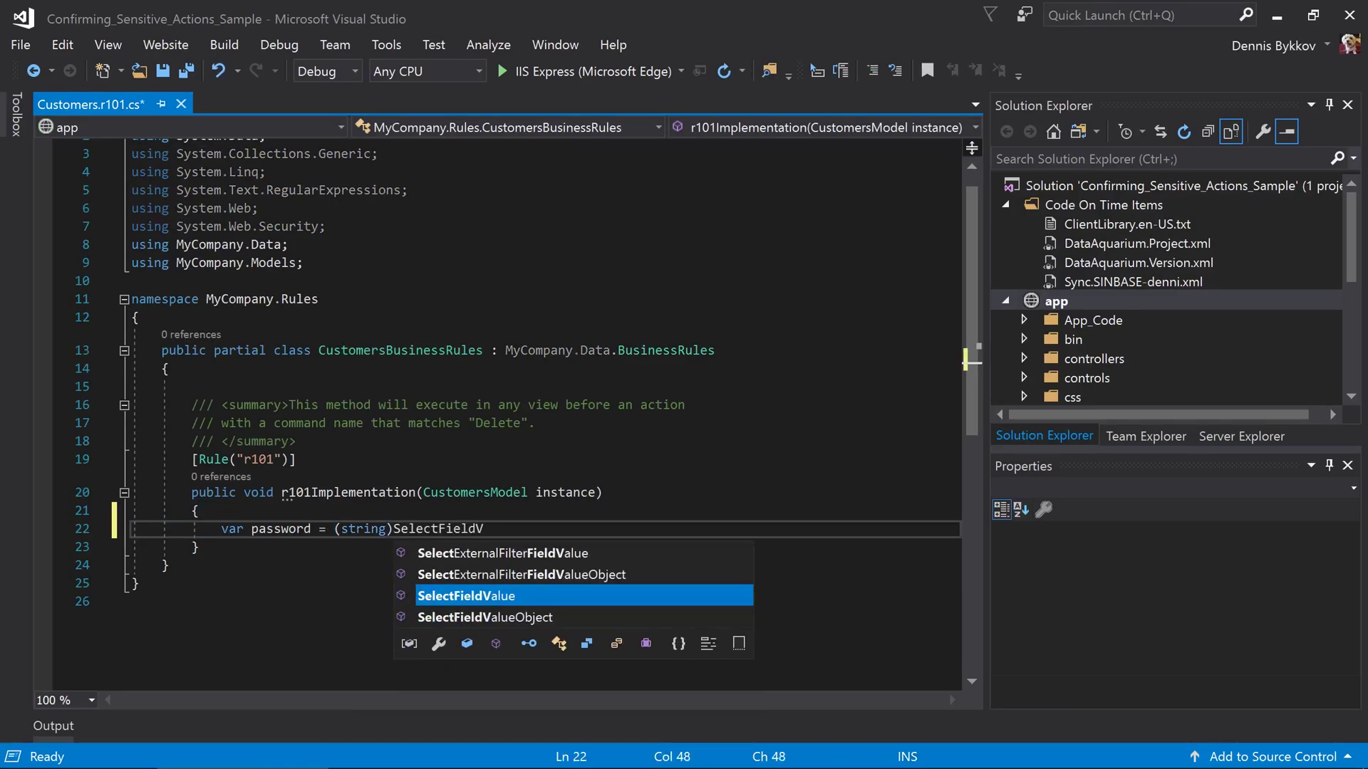
text(alue("Parameters_Pass)
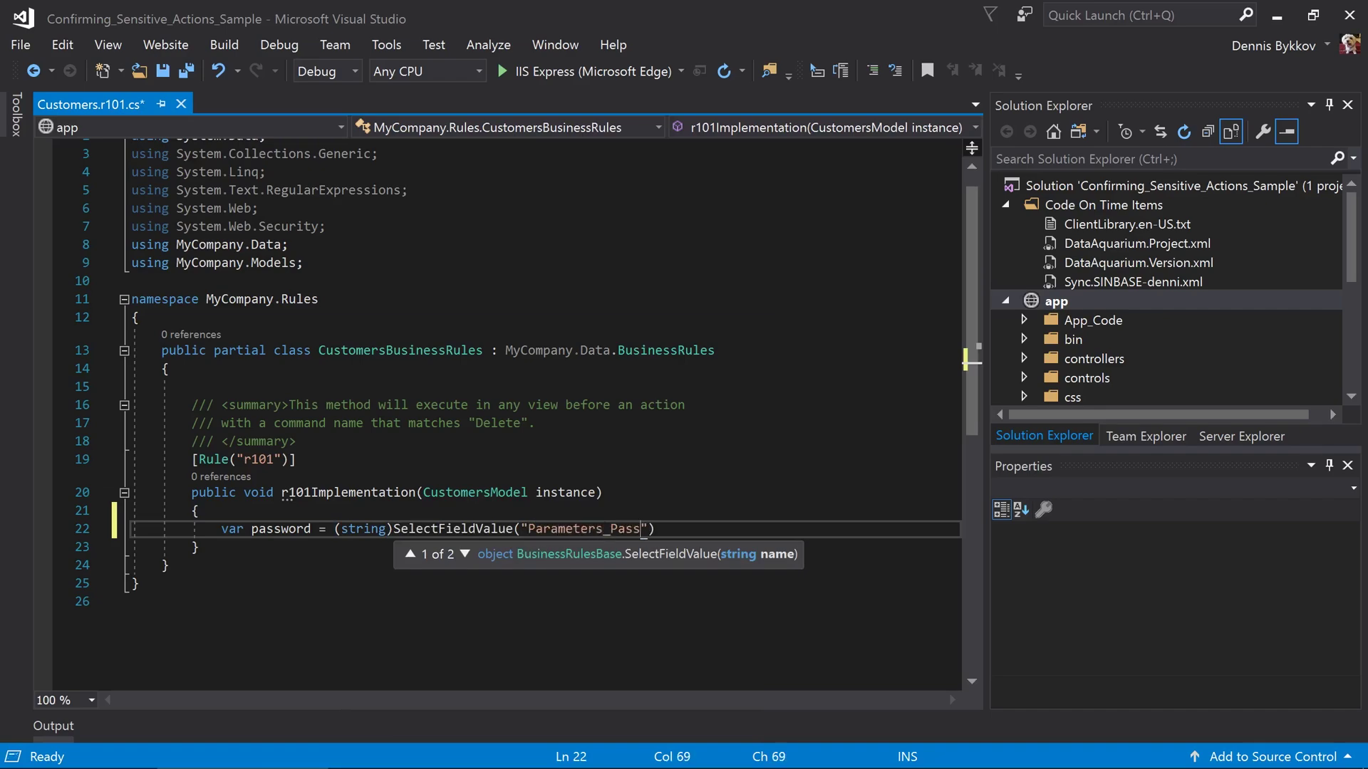
text(word");)
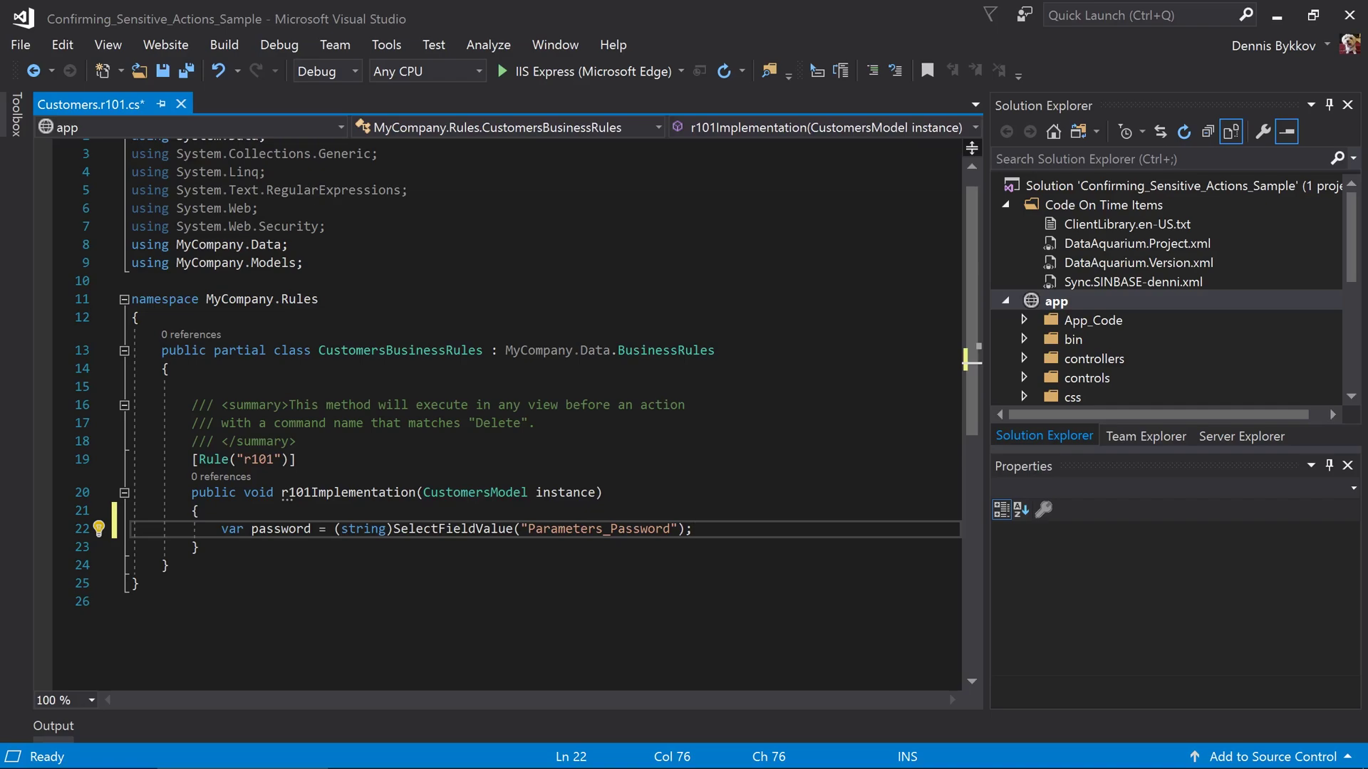
key(Return)
text(if (password )
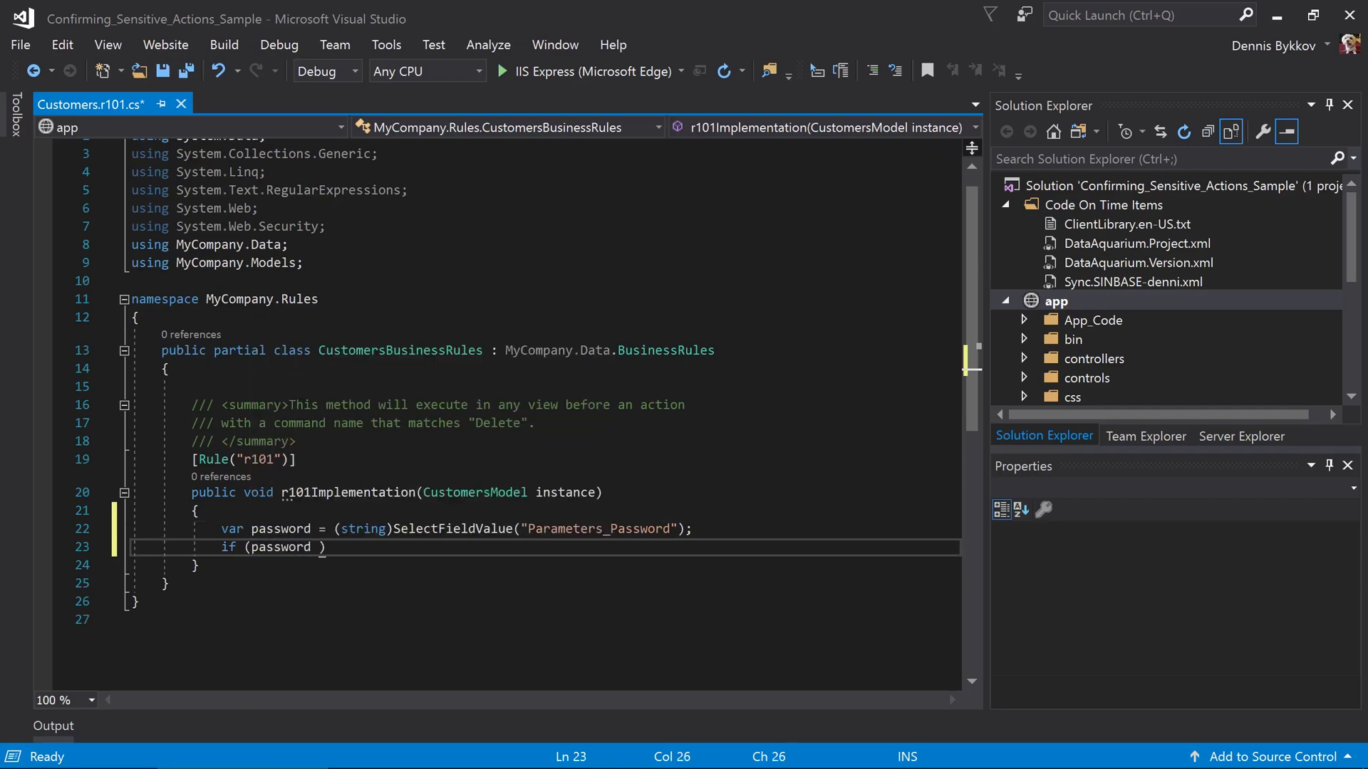
text(!= "yes"))
key(Return)
text({)
key(Return)
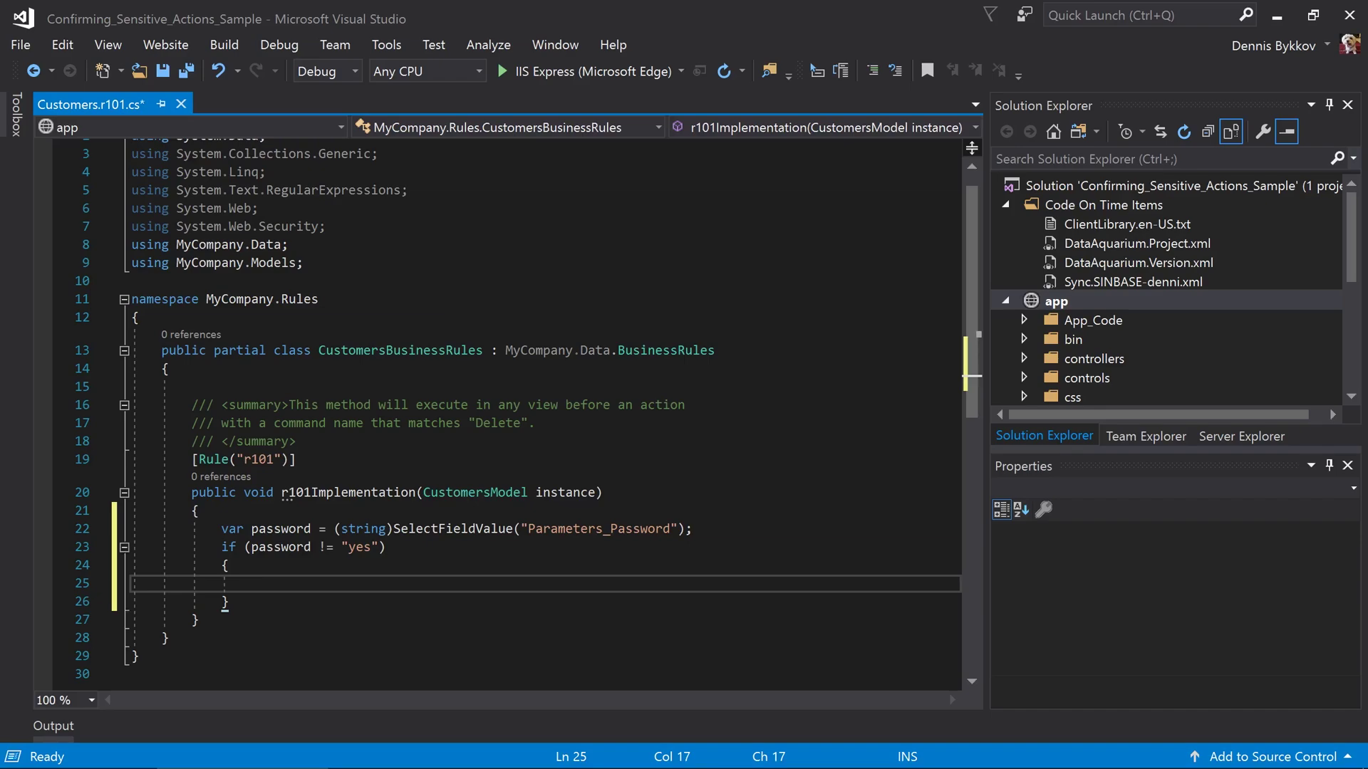
text(throw)
text( new Exception("The cust)
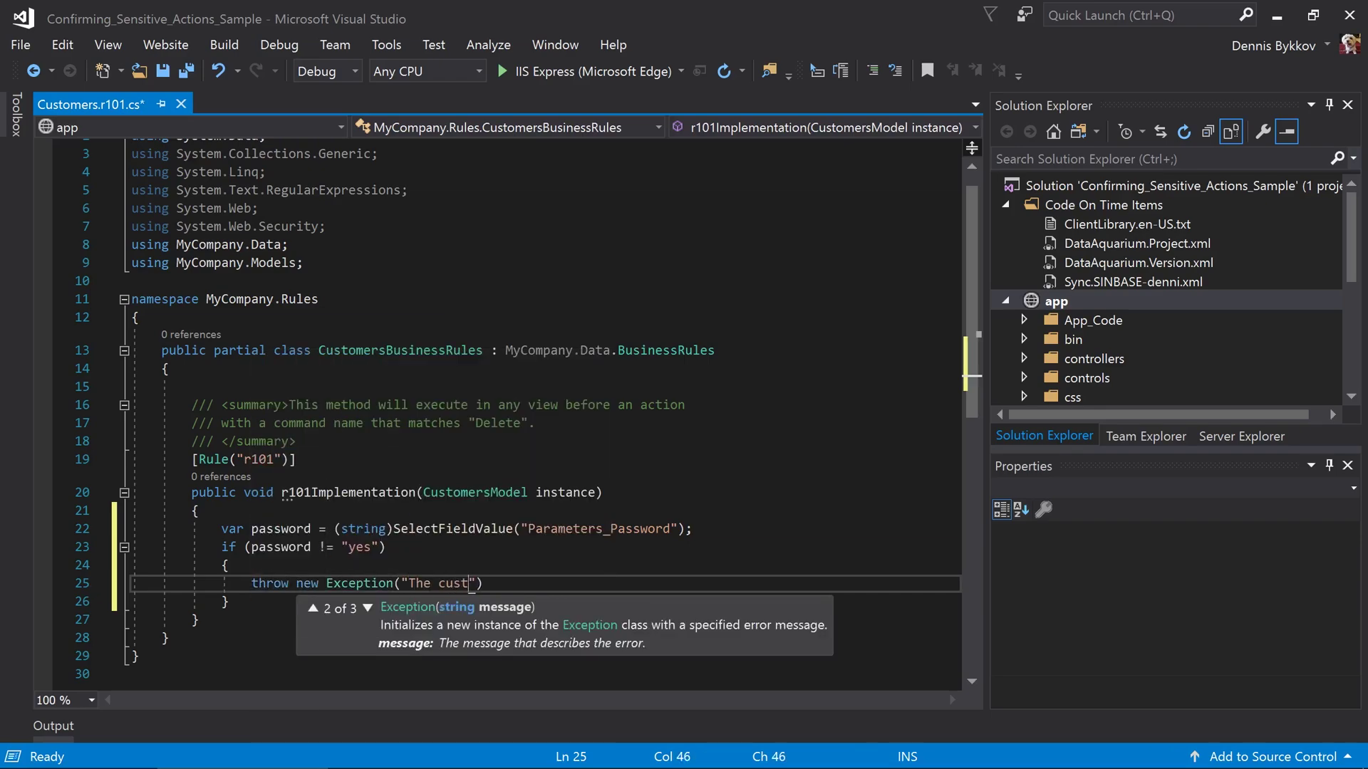
text(omer has not been deleted)
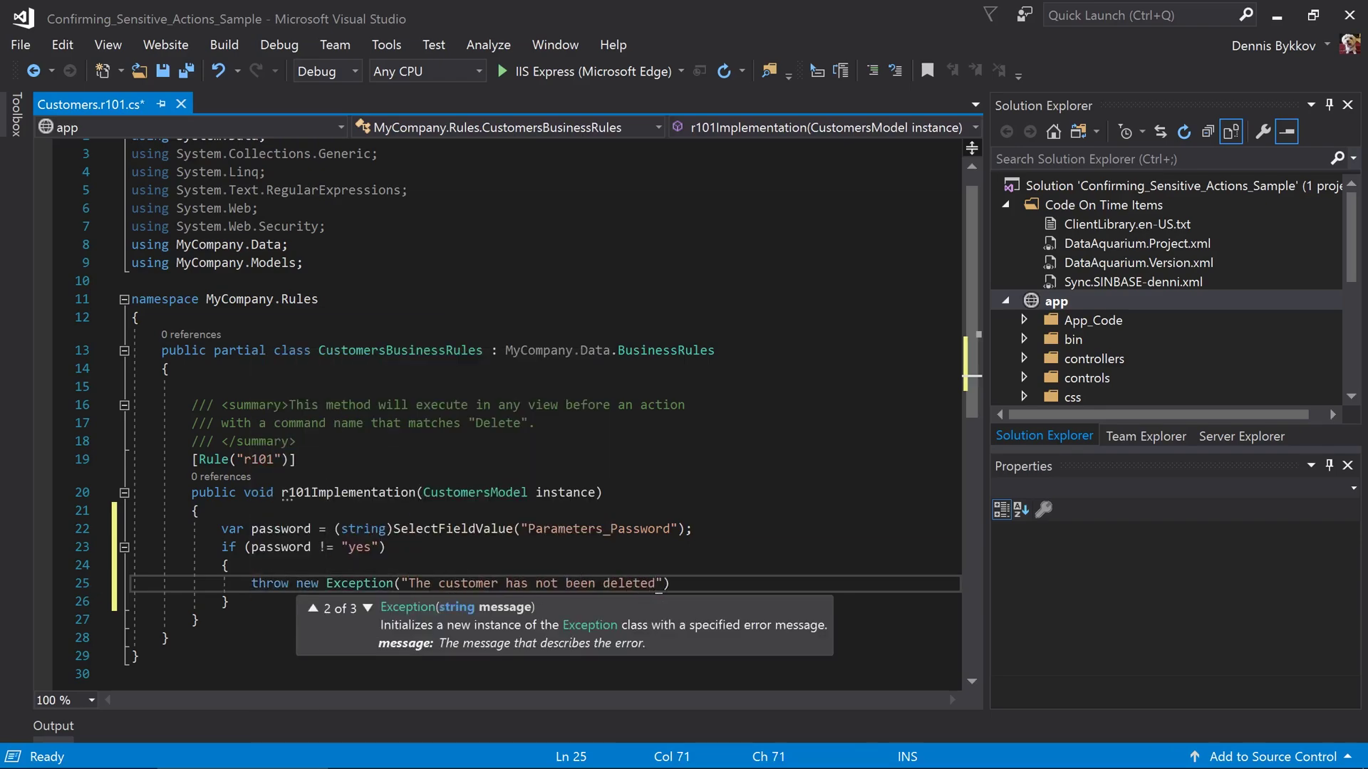
text(.");)
key(ctrl+s)
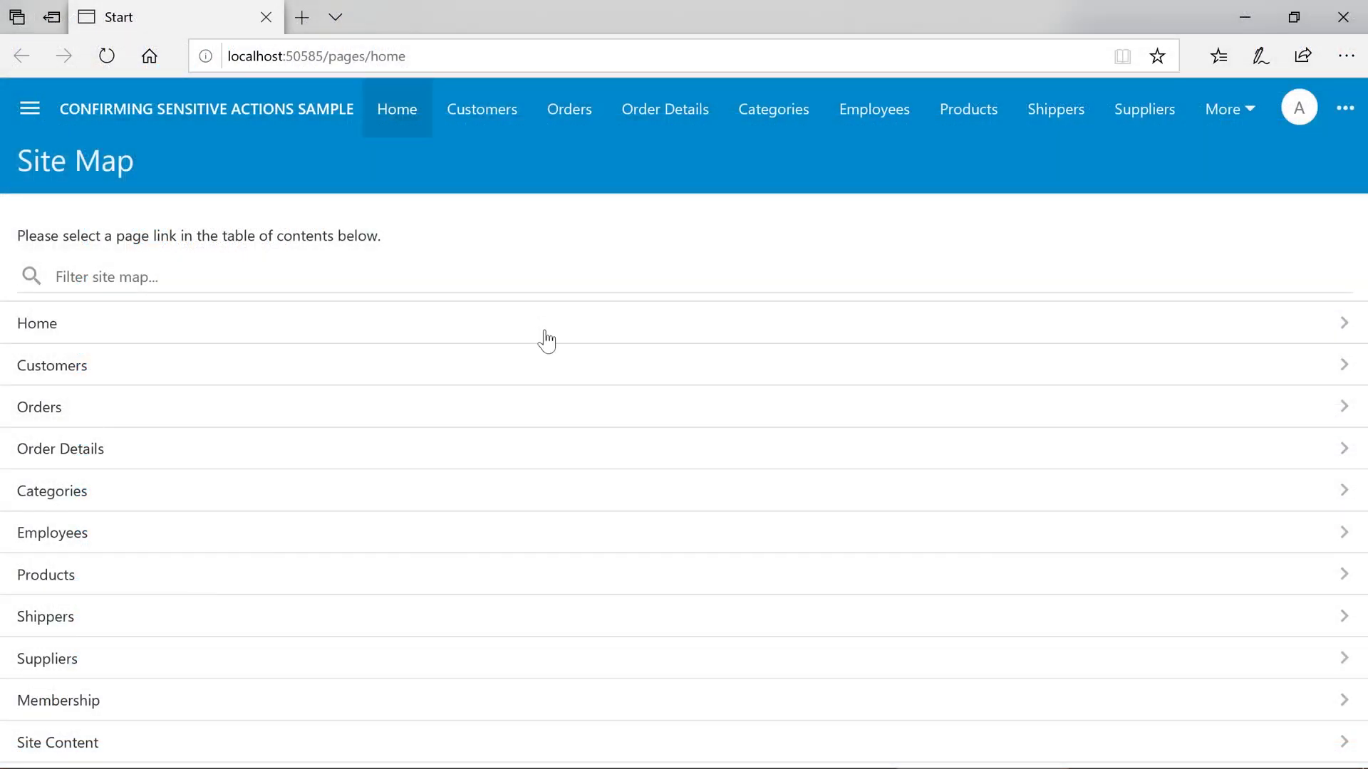
- Delete Ana Trujillo Emparedados y helados: refused with password 'no', then removed with 'yes'
click(557, 368)
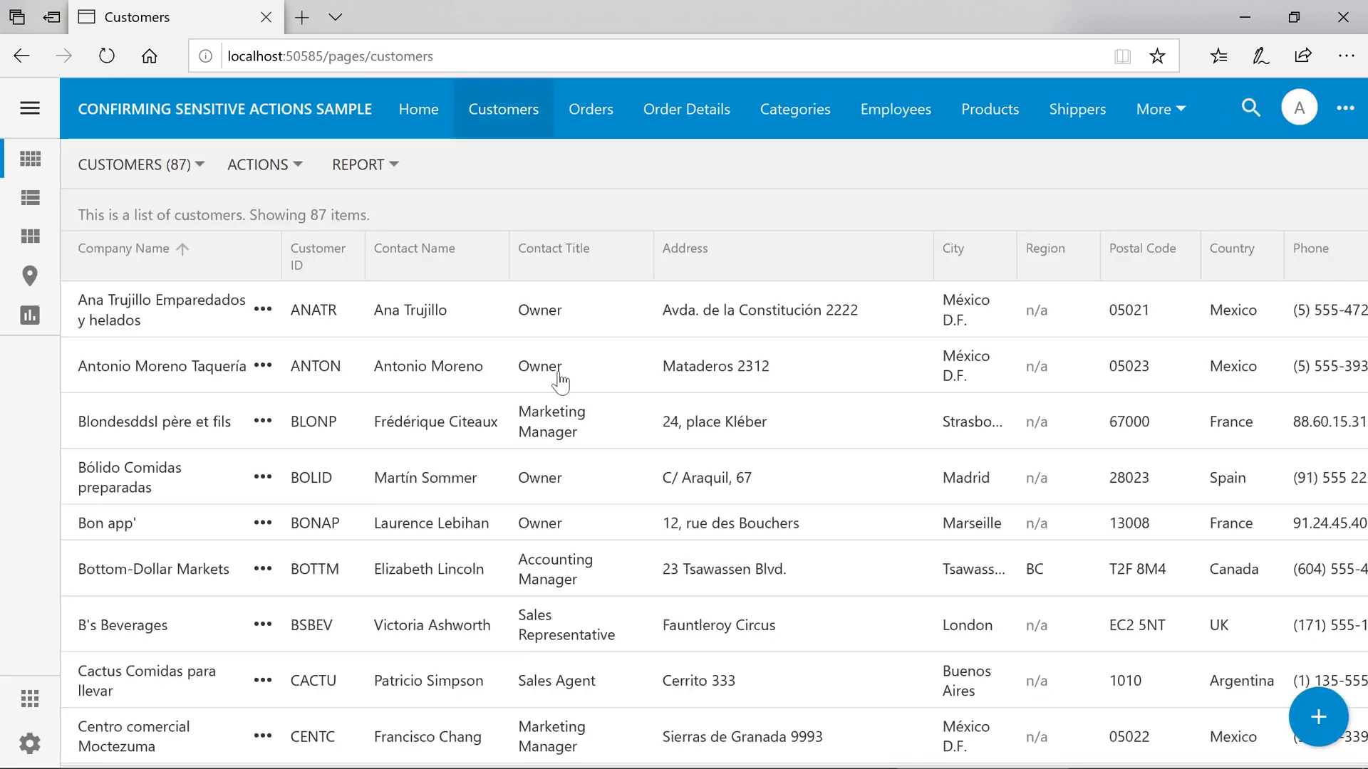
click(571, 318)
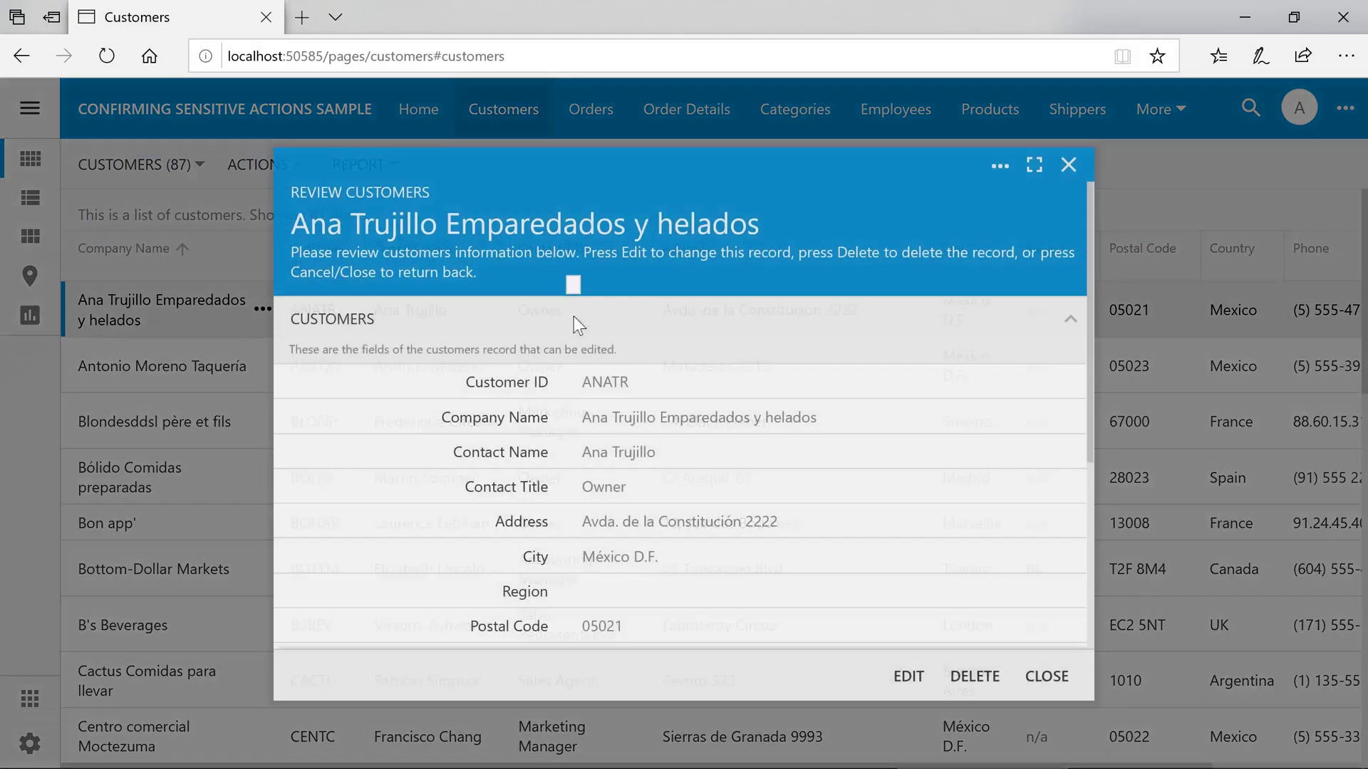
scroll(685, 482, down, 3)
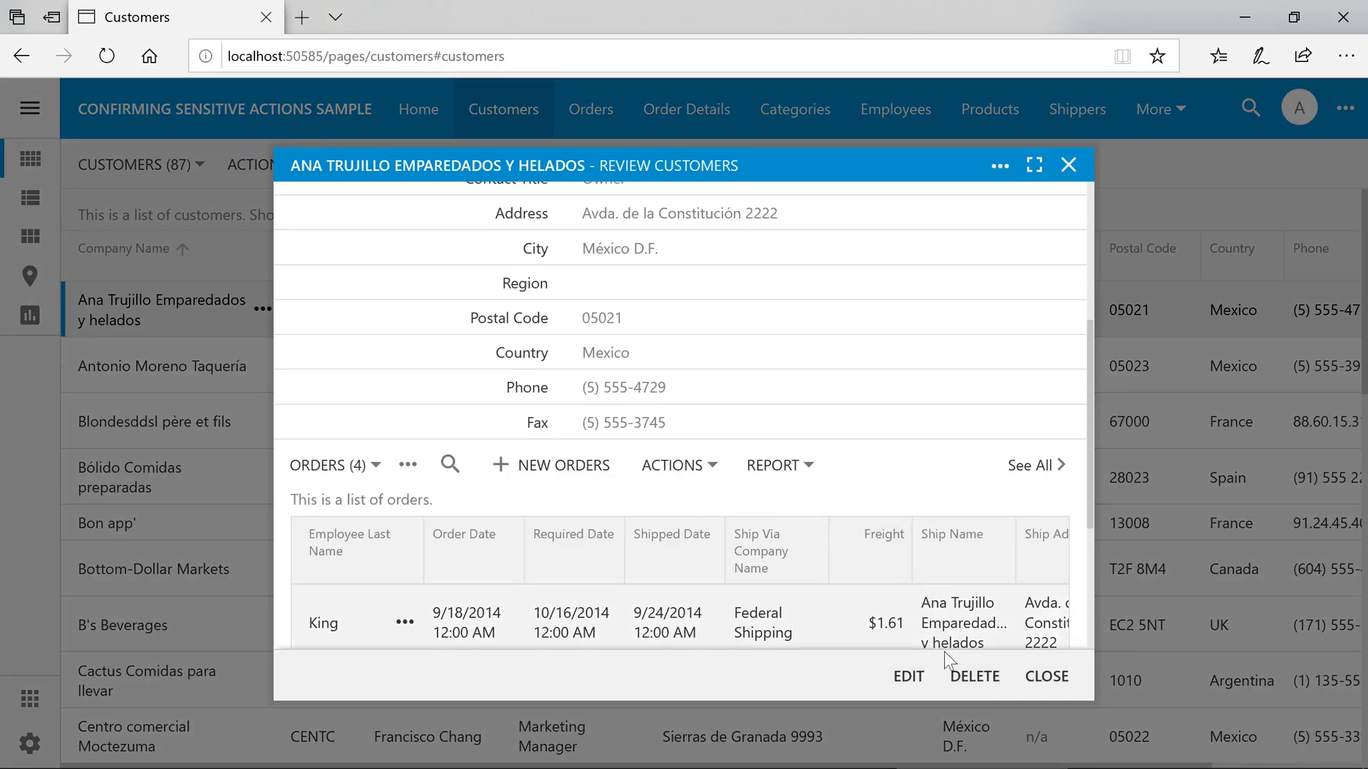
click(967, 673)
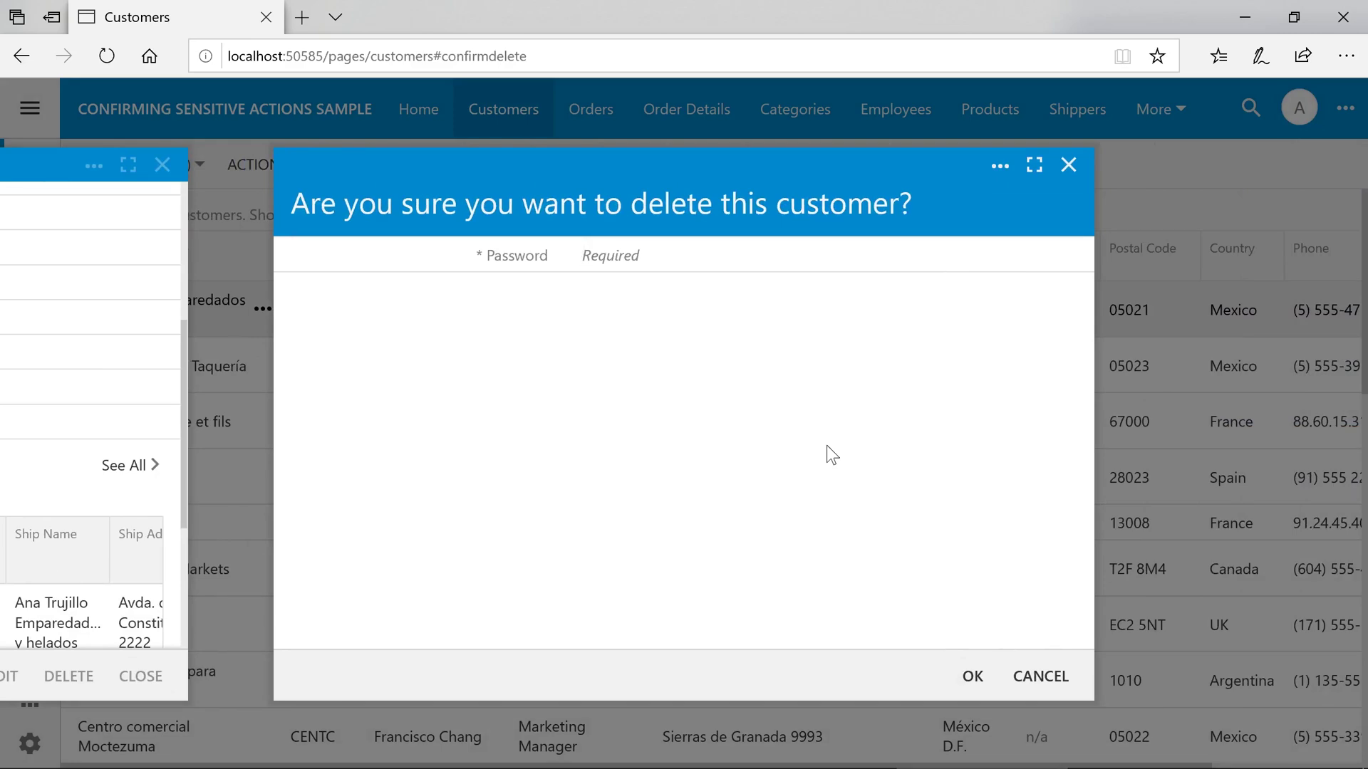
text(no)
click(970, 676)
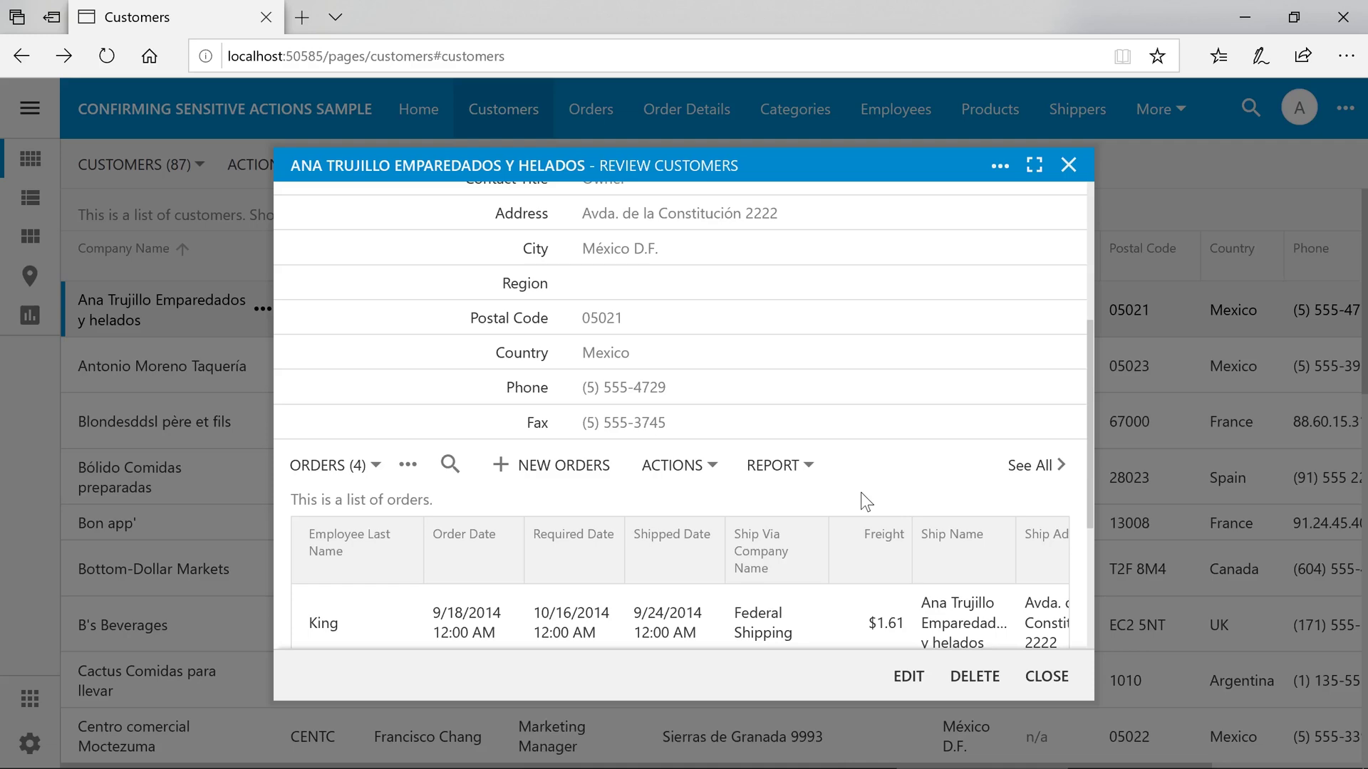
click(975, 675)
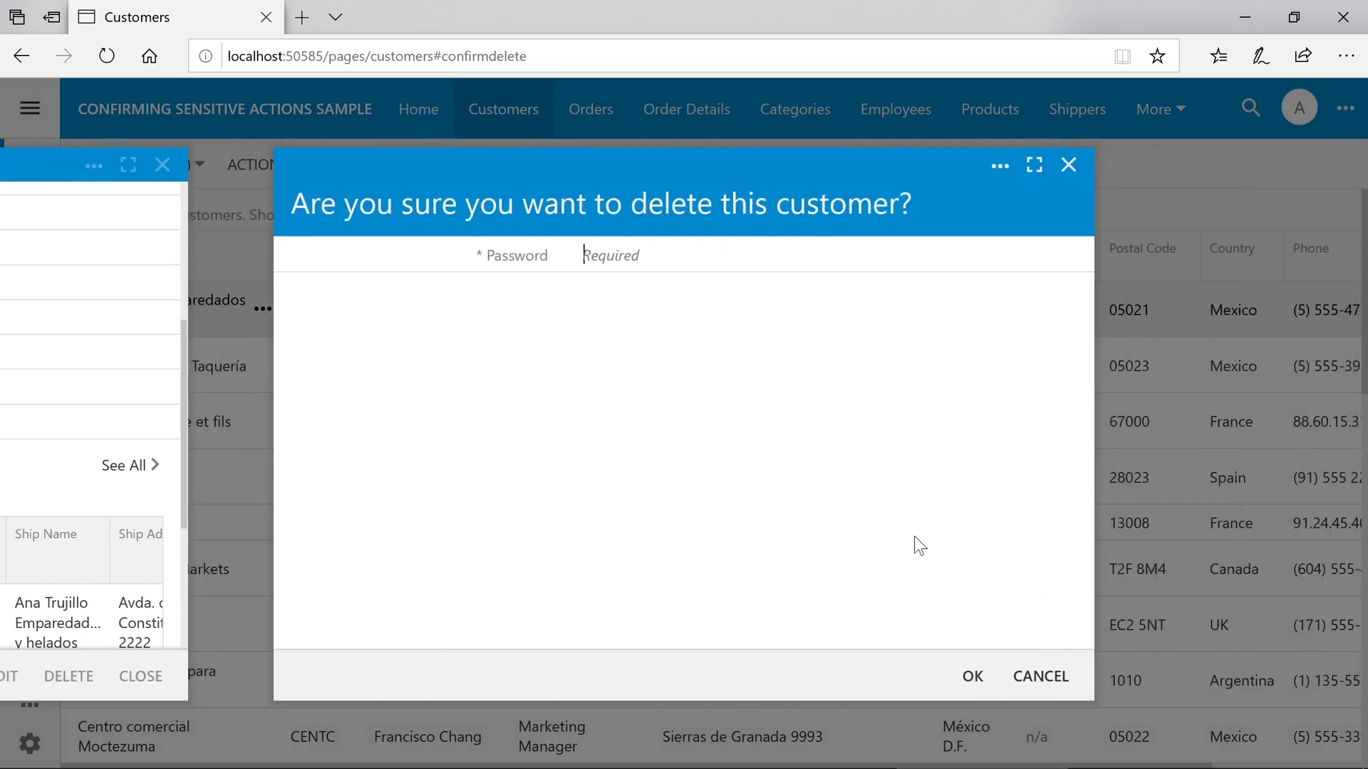
text(yes)
click(972, 674)
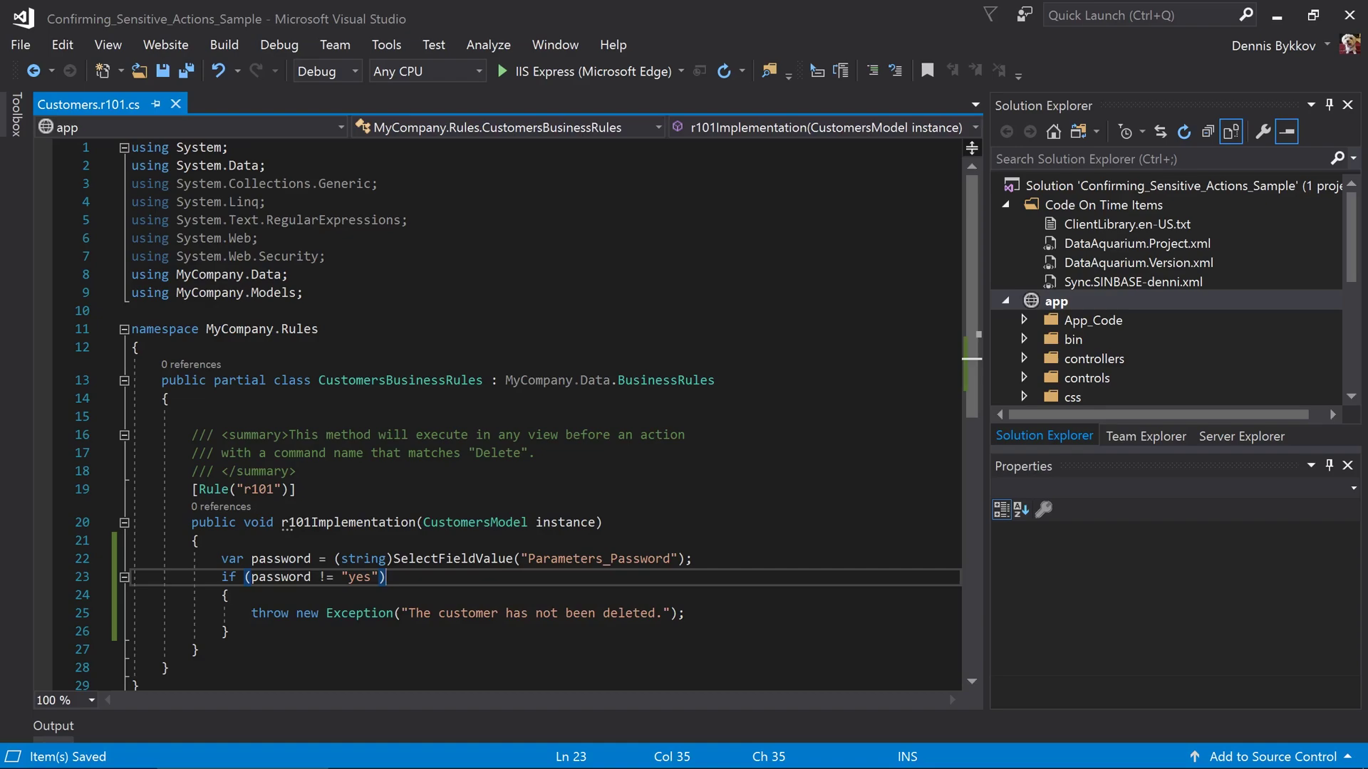
- Replace password != "yes" on line 23 with !Membership.ValidateUser(UserName, password)
key(Left)
key(shift+ctrl+Left)
key(shift+ctrl+Left)
key(shift+ctrl+Left)
key(Delete)
text(!M)
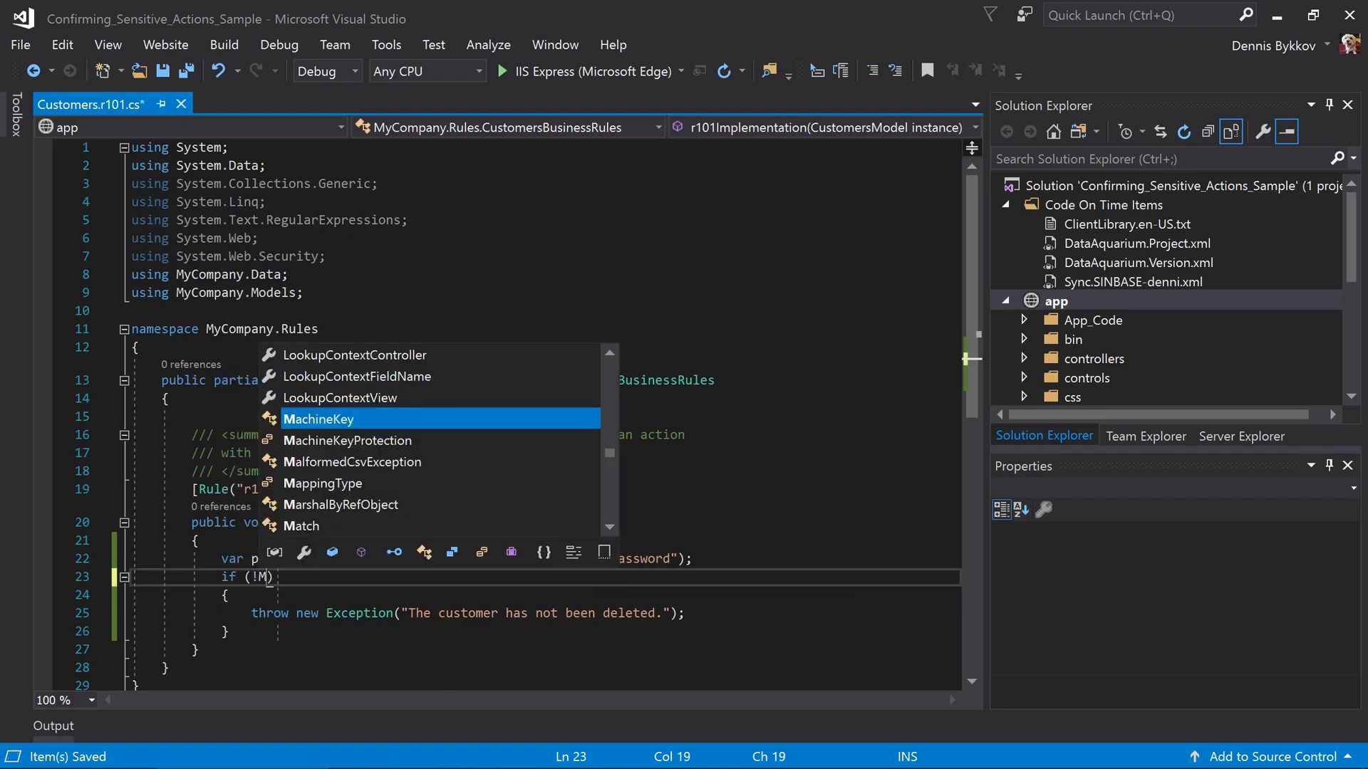
text(embership.Val)
key(Tab)
text(()
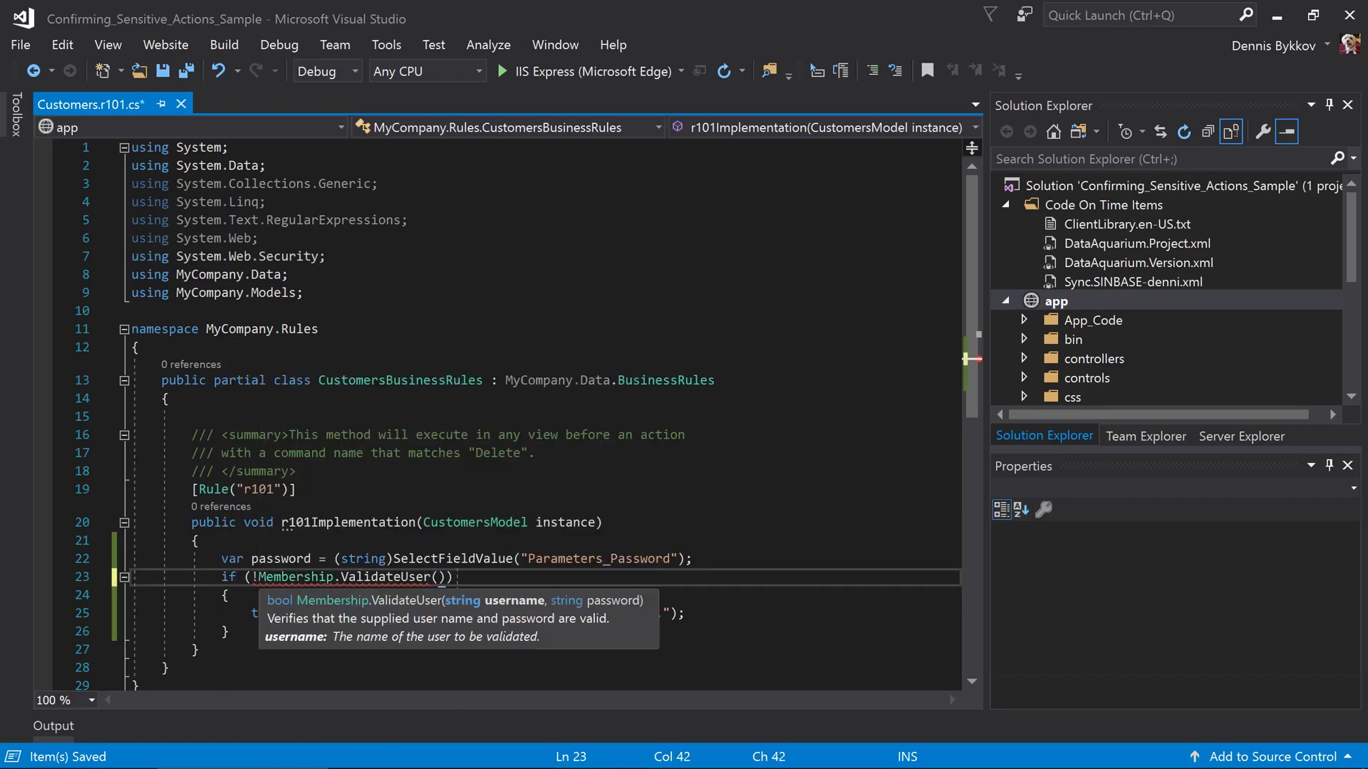
text(UserName, password))
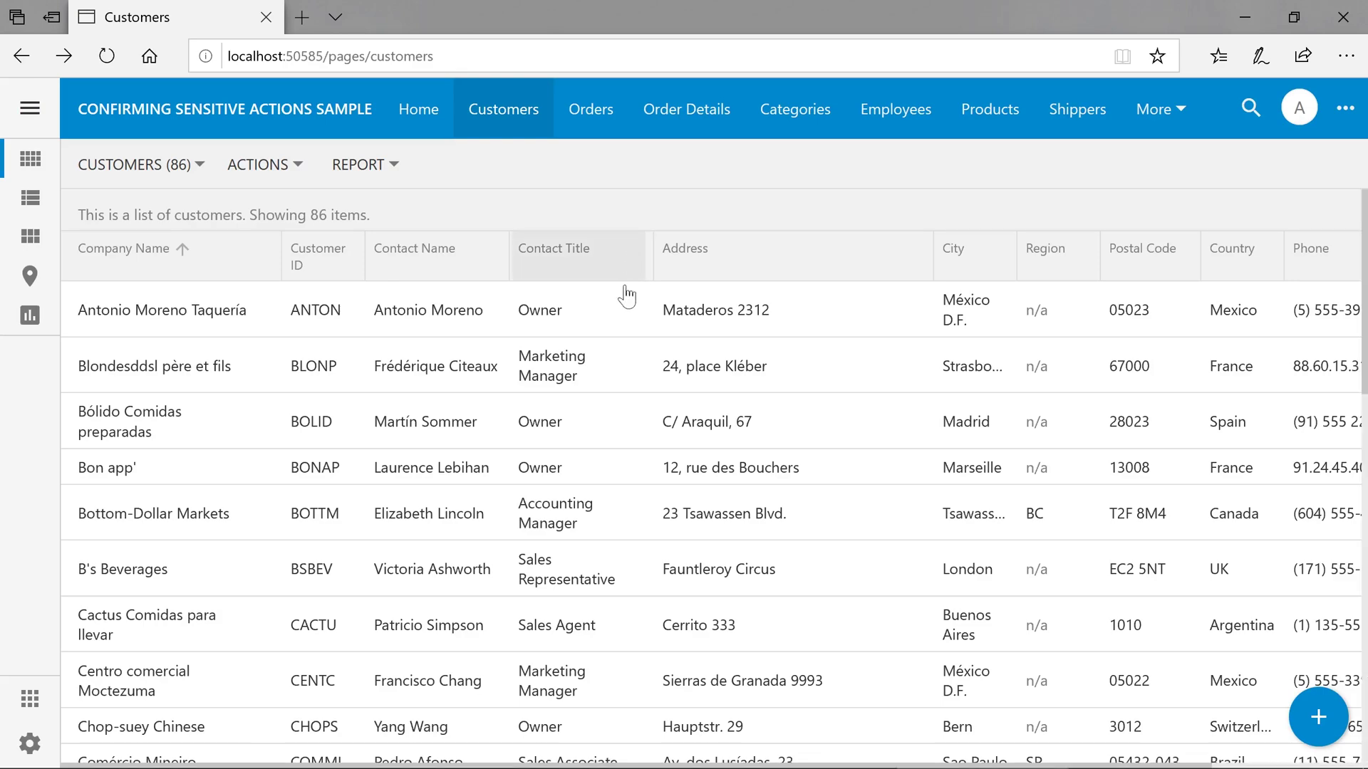
- Delete Antonio Moreno Taquería: refused with password 'yes', then retried with the admin account password
click(615, 321)
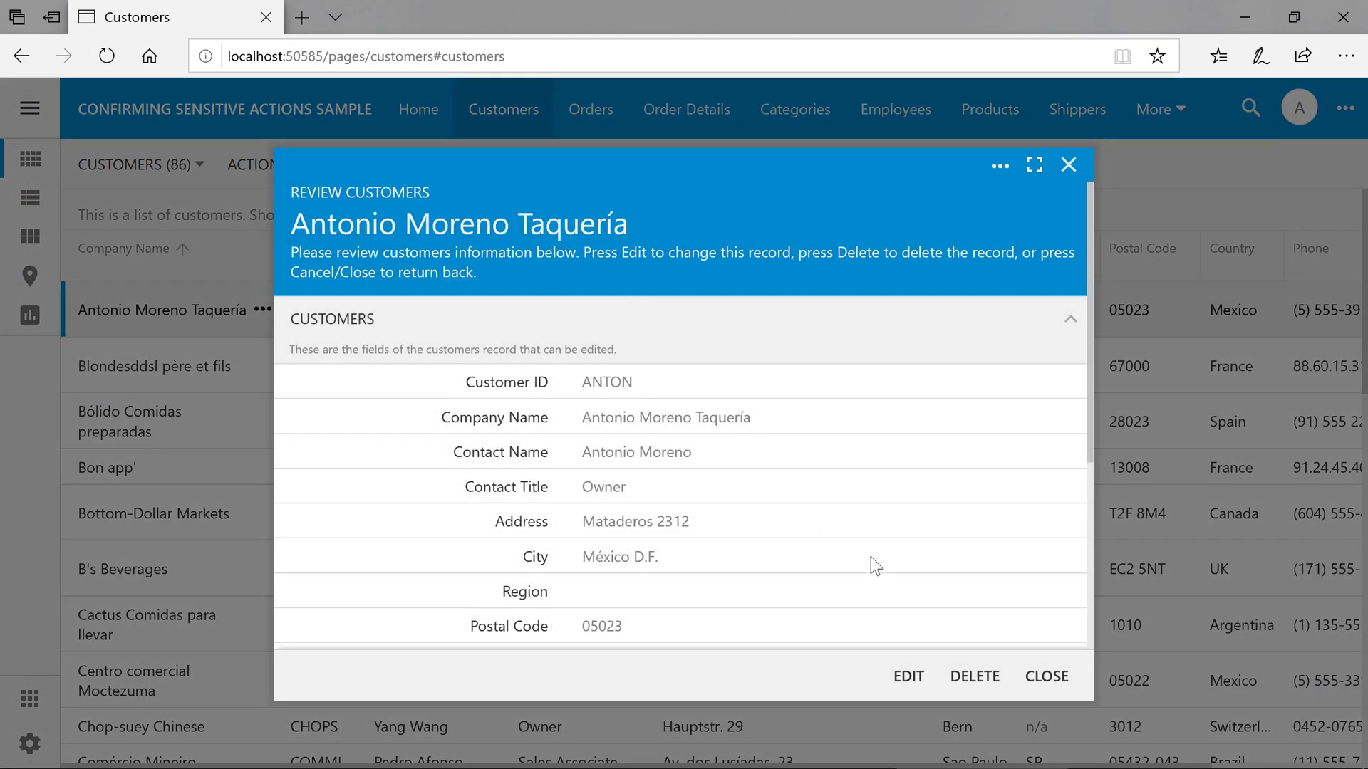
click(973, 676)
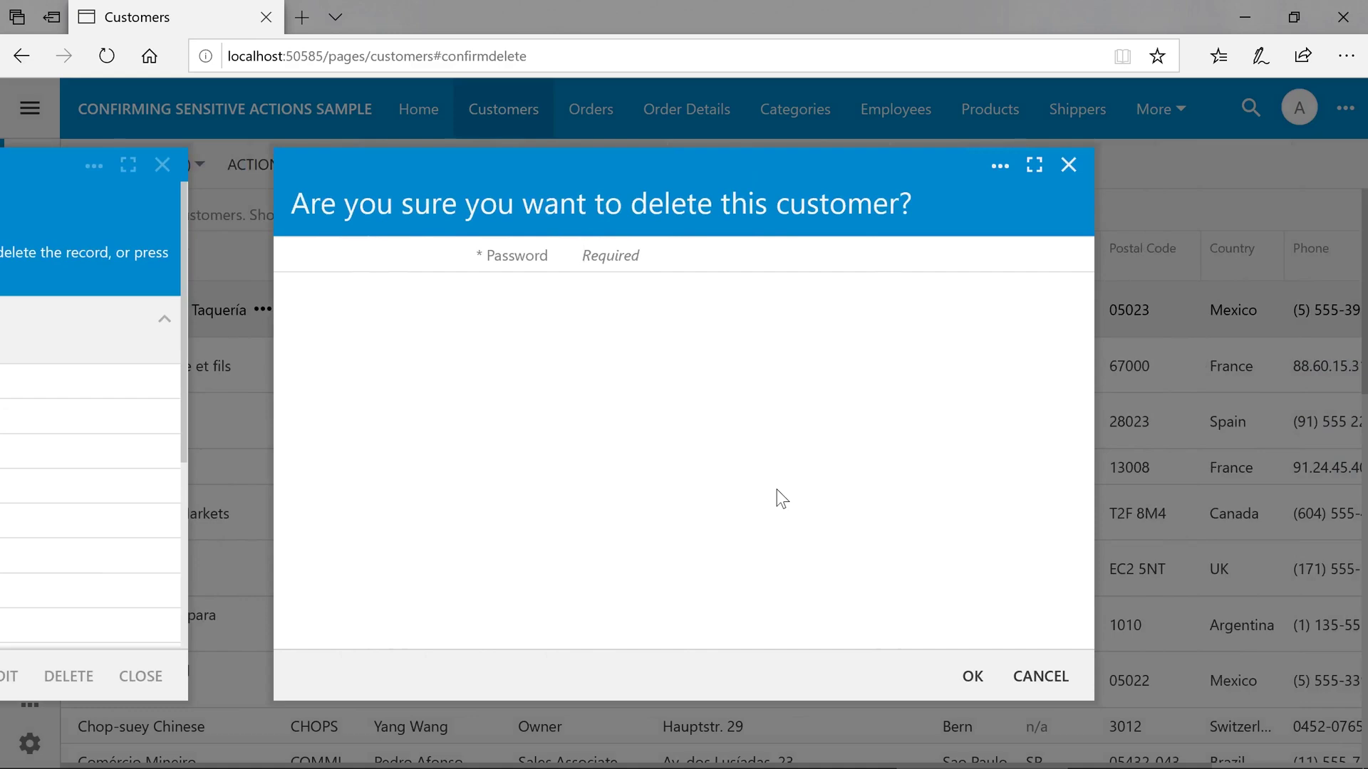
text(yes)
click(973, 677)
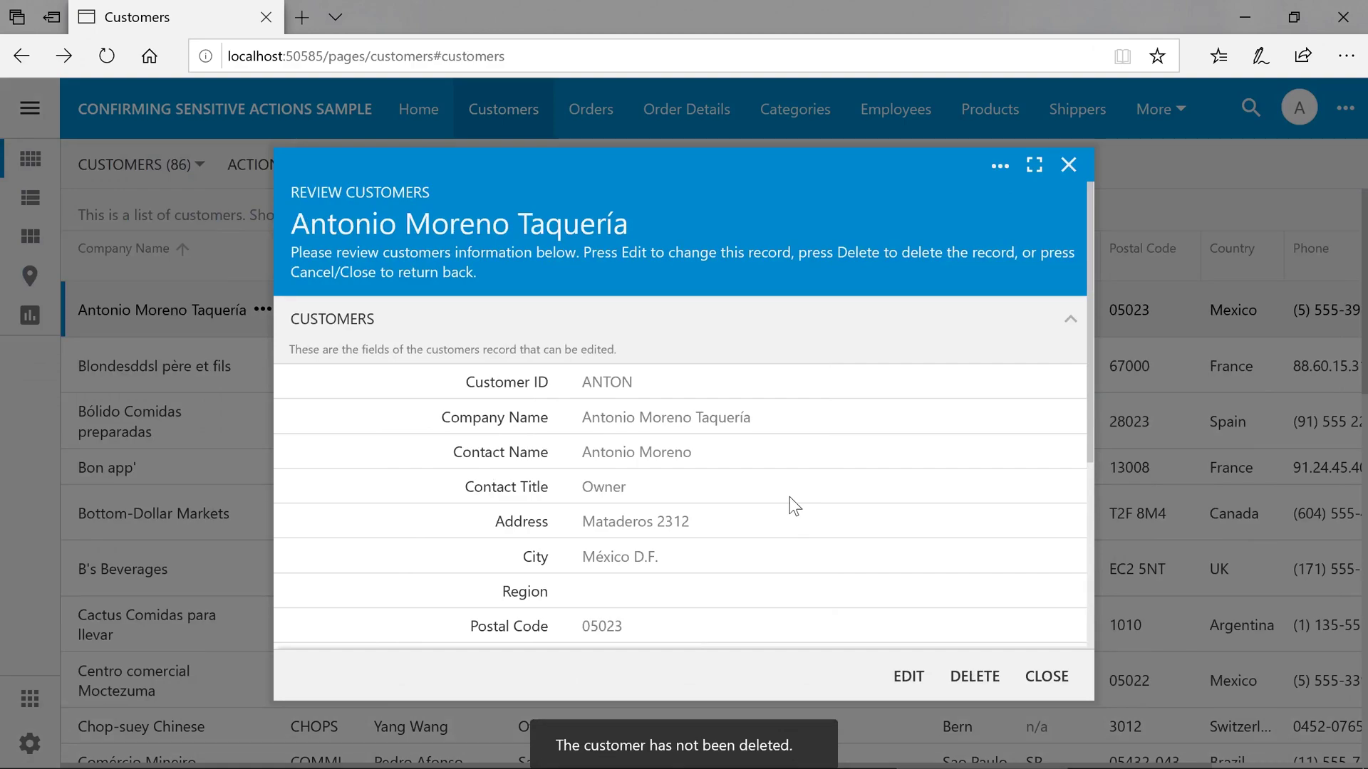
click(975, 676)
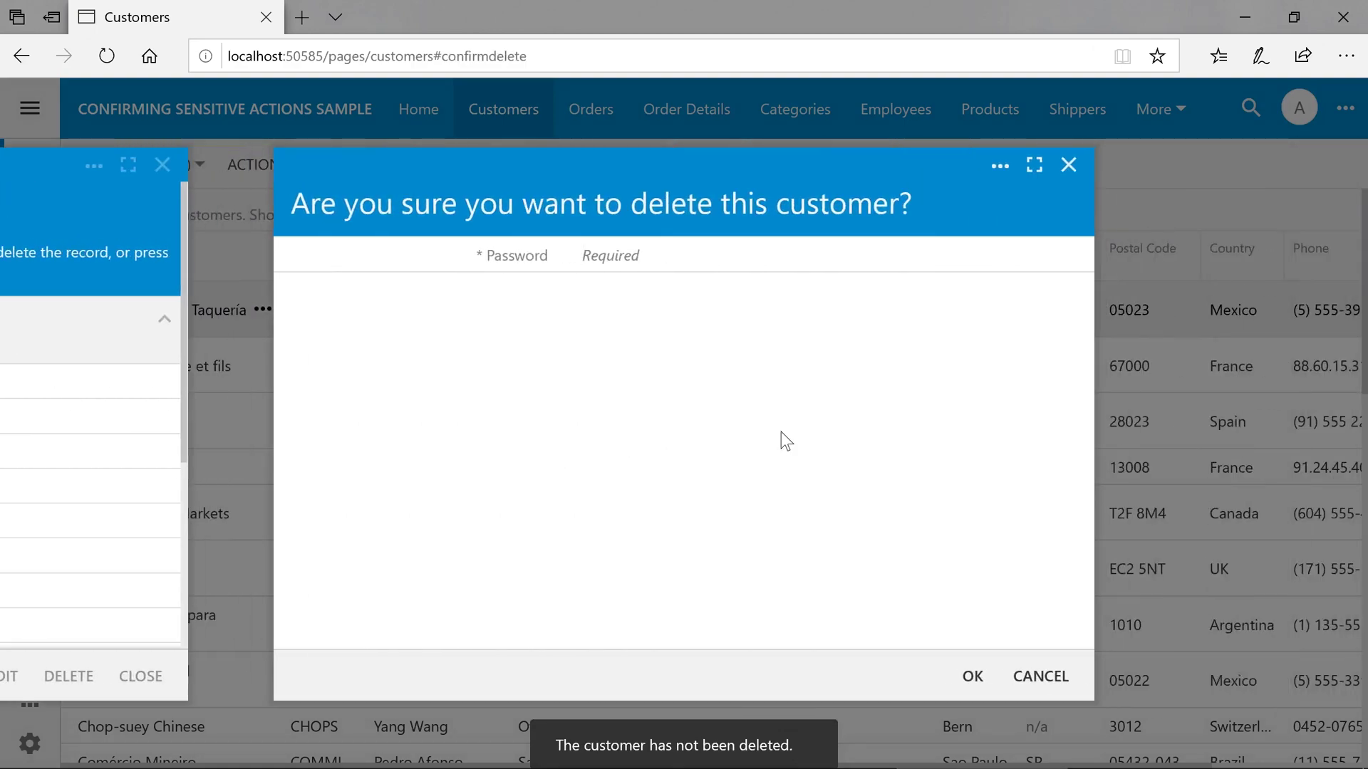
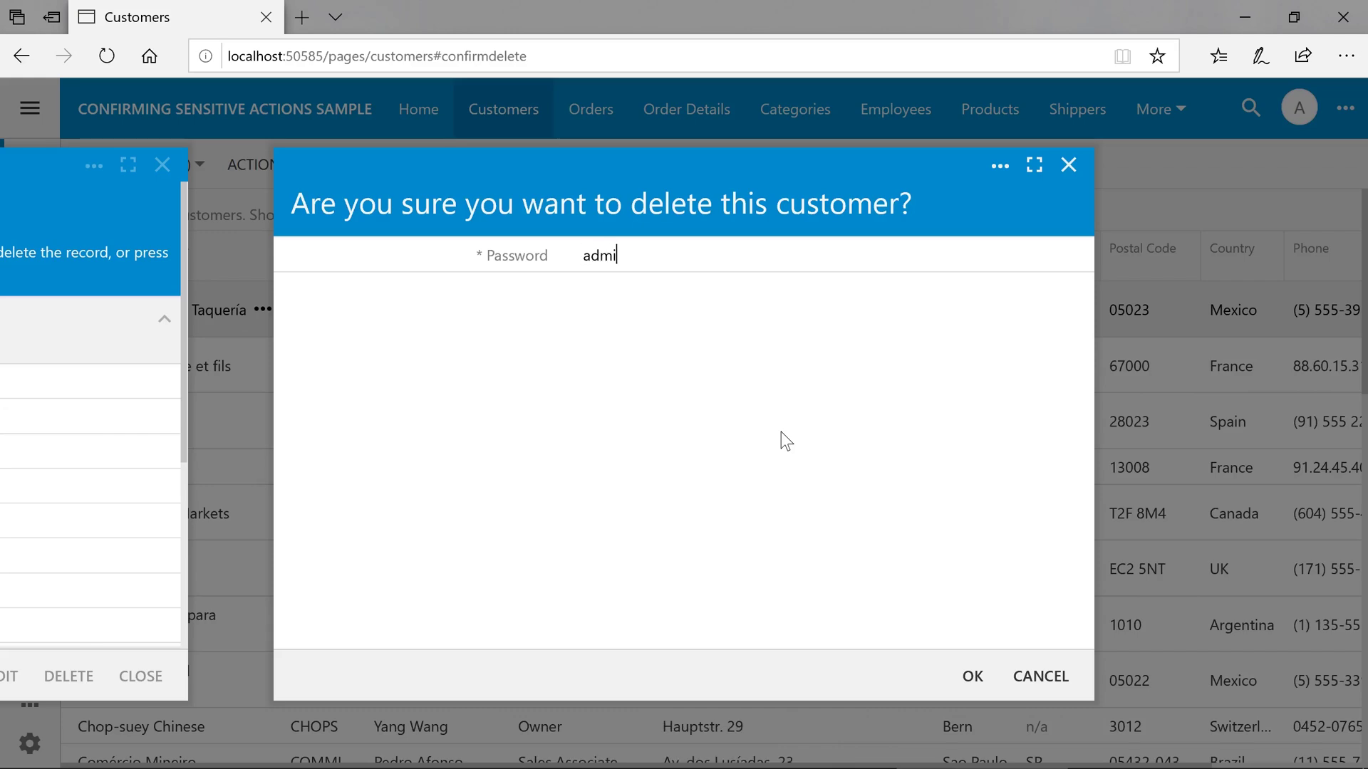
click(967, 675)
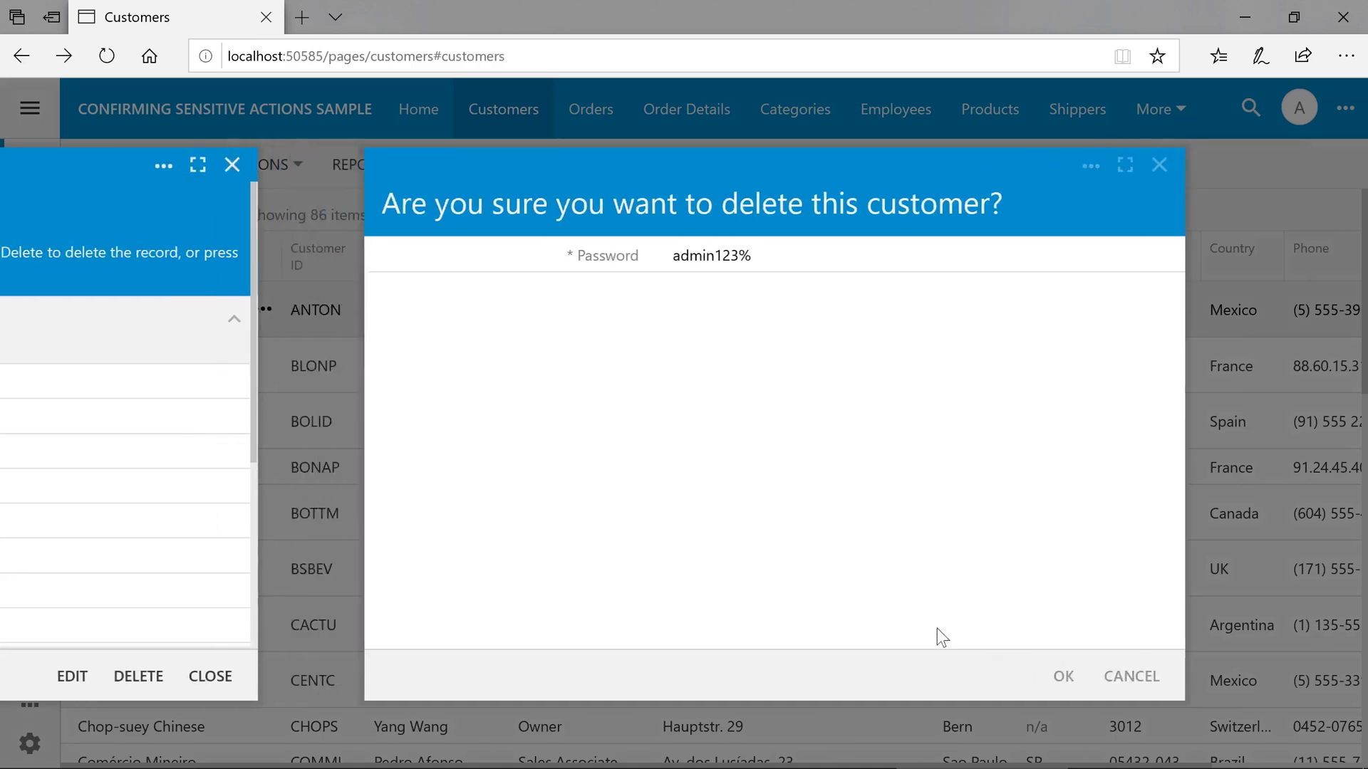